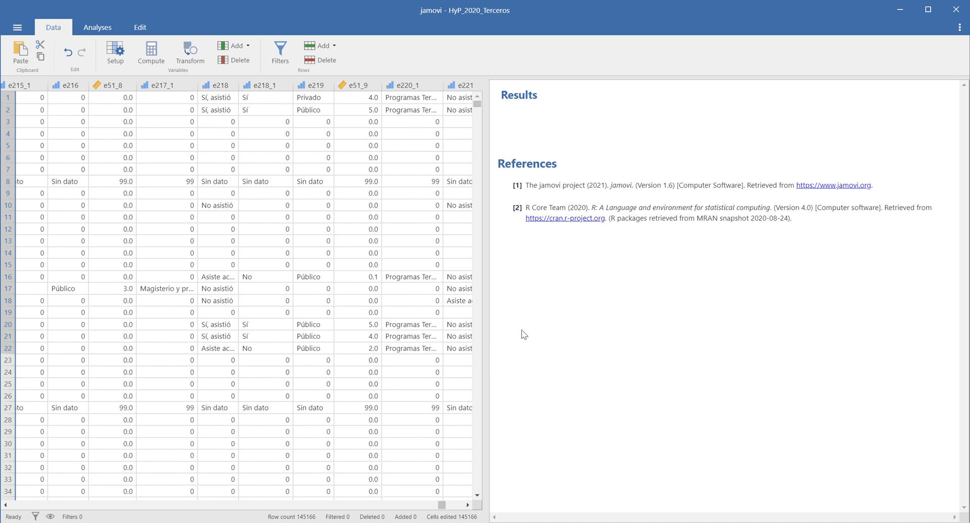
Look through the dataset's education columns, from around e224_1 back to e194.
{"action": "scroll", "coordinate": [482, 291], "scroll_direction": "down", "scroll_amount": 3}
{"action": "scroll", "coordinate": [481, 289], "scroll_direction": "up", "scroll_amount": 3}
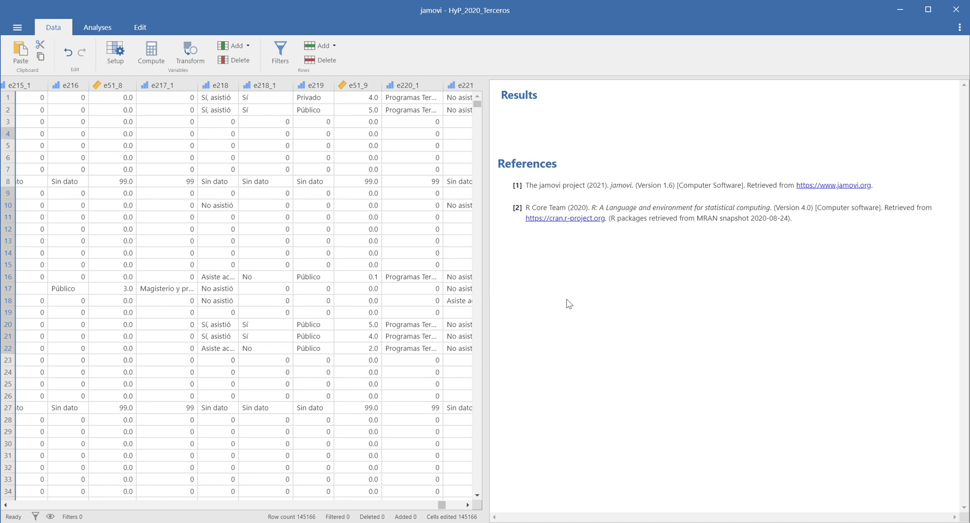
{"action": "left_click", "coordinate": [468, 505]}
{"action": "left_click", "coordinate": [467, 505]}
{"action": "left_click", "coordinate": [467, 505]}
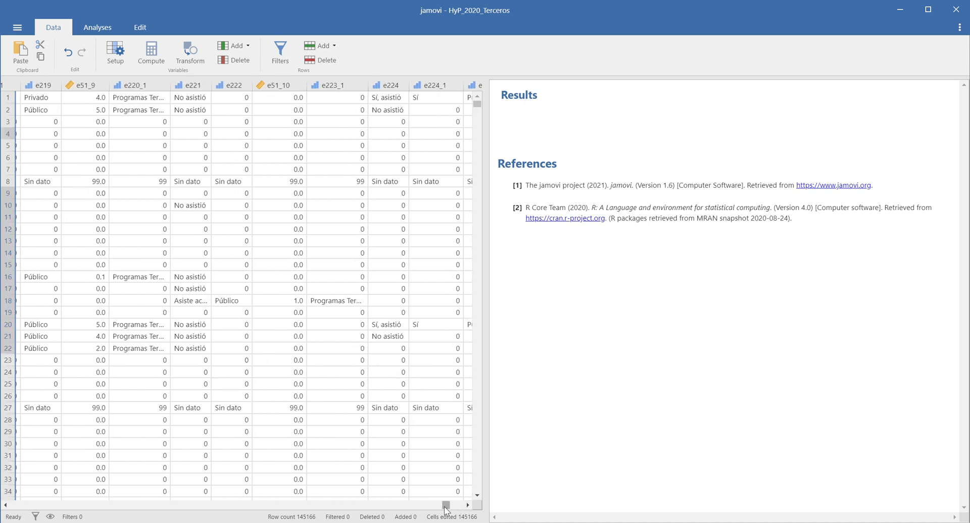
{"action": "left_click", "coordinate": [6, 505]}
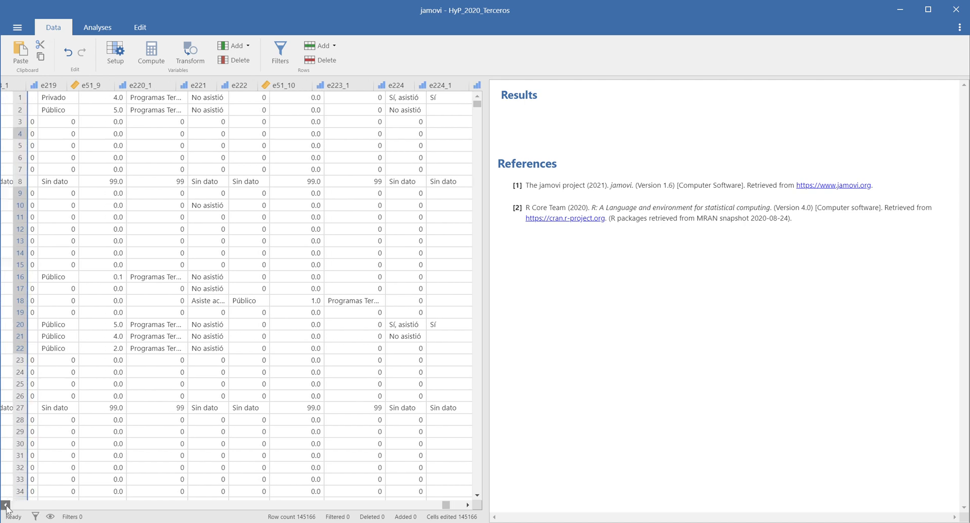
{"action": "left_click", "coordinate": [6, 505]}
{"action": "left_click", "coordinate": [6, 505]}
{"action": "left_click", "coordinate": [6, 506]}
{"action": "left_click", "coordinate": [6, 506]}
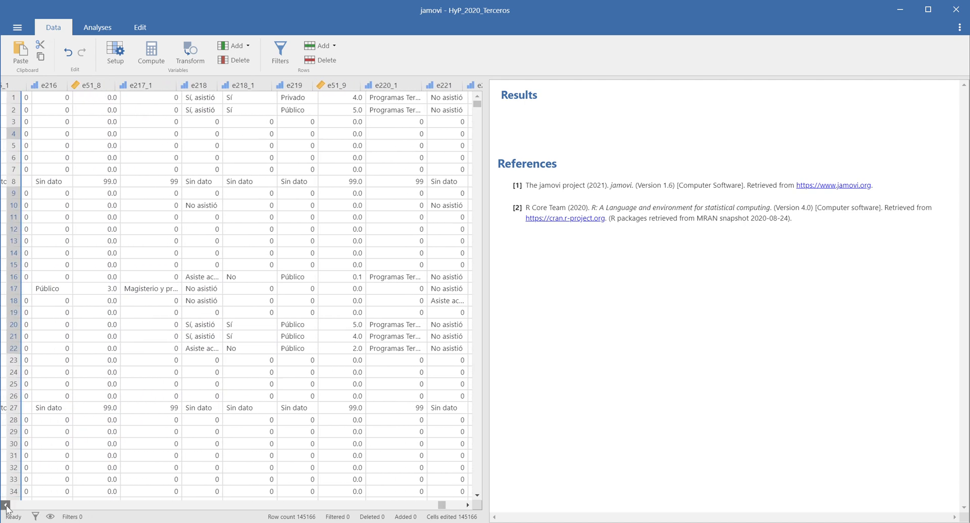
{"action": "left_click", "coordinate": [6, 506]}
{"action": "left_click", "coordinate": [6, 506]}
{"action": "left_click", "coordinate": [6, 505]}
{"action": "left_click", "coordinate": [6, 506]}
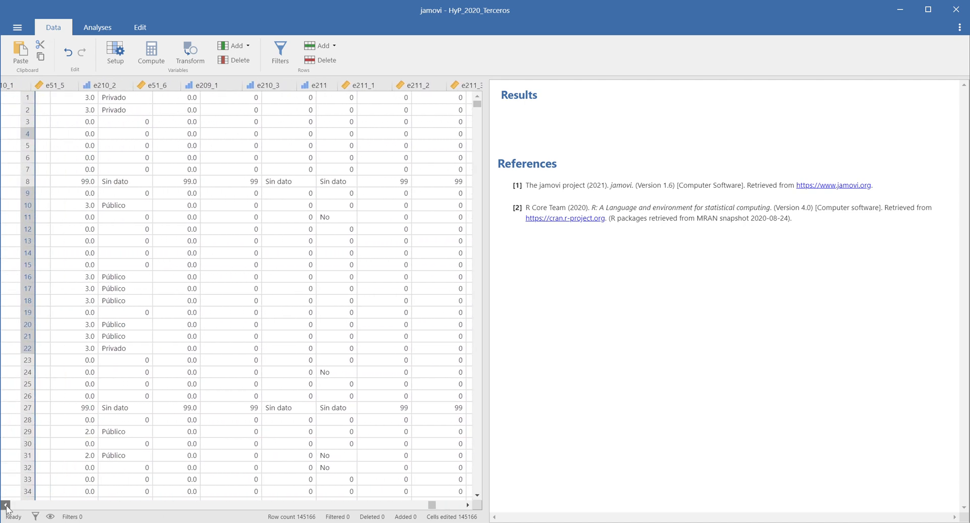
{"action": "left_click", "coordinate": [6, 506]}
{"action": "left_click", "coordinate": [6, 505]}
{"action": "left_click", "coordinate": [6, 505]}
{"action": "left_click", "coordinate": [6, 506]}
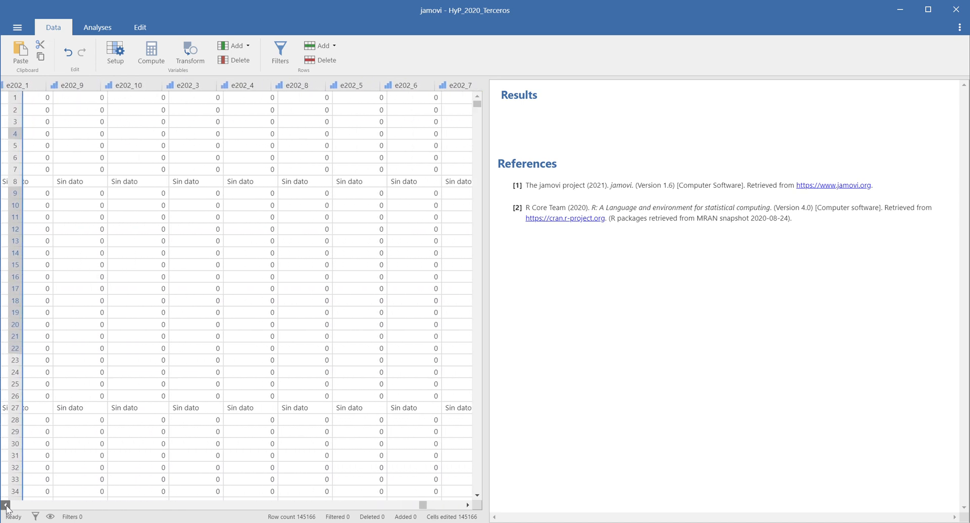
{"action": "left_click", "coordinate": [6, 506]}
{"action": "left_click", "coordinate": [6, 506]}
{"action": "left_click", "coordinate": [6, 506]}
{"action": "left_click", "coordinate": [6, 505]}
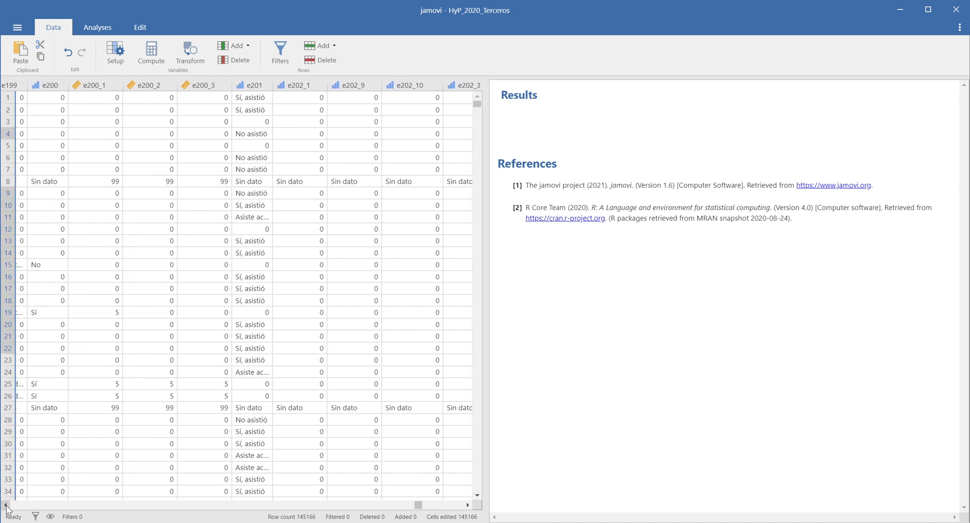
{"action": "left_click", "coordinate": [7, 506]}
{"action": "left_click", "coordinate": [6, 506]}
{"action": "left_click", "coordinate": [6, 506]}
{"action": "left_click", "coordinate": [6, 506]}
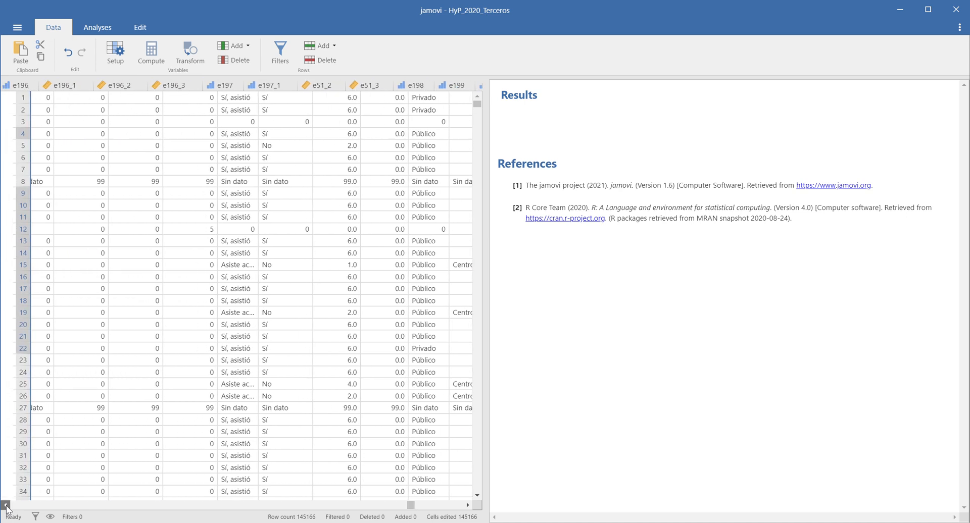
{"action": "left_click", "coordinate": [7, 506]}
{"action": "left_click", "coordinate": [6, 506]}
{"action": "left_click", "coordinate": [6, 505]}
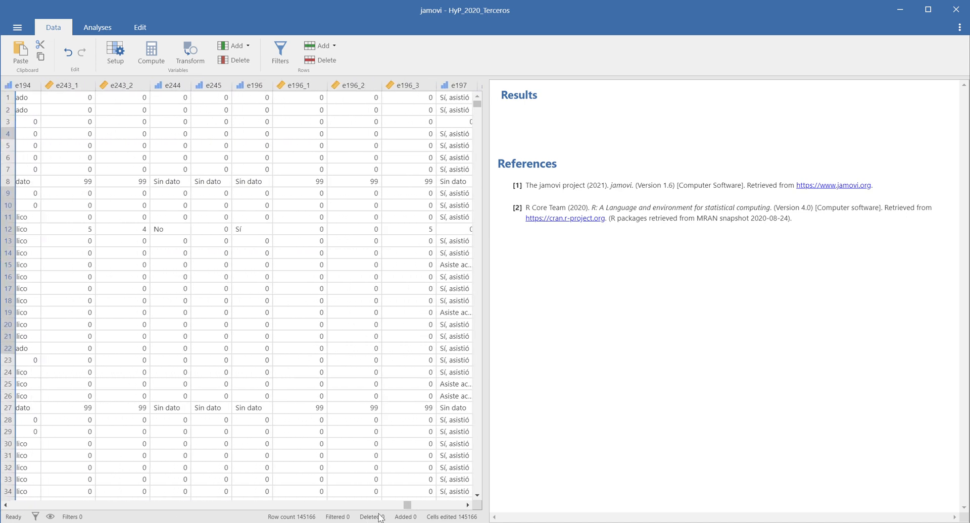
Find the income variable pt4 in the dataset and open its definition.
{"action": "left_click_drag", "start_coordinate": [404, 509], "coordinate": [394, 510]}
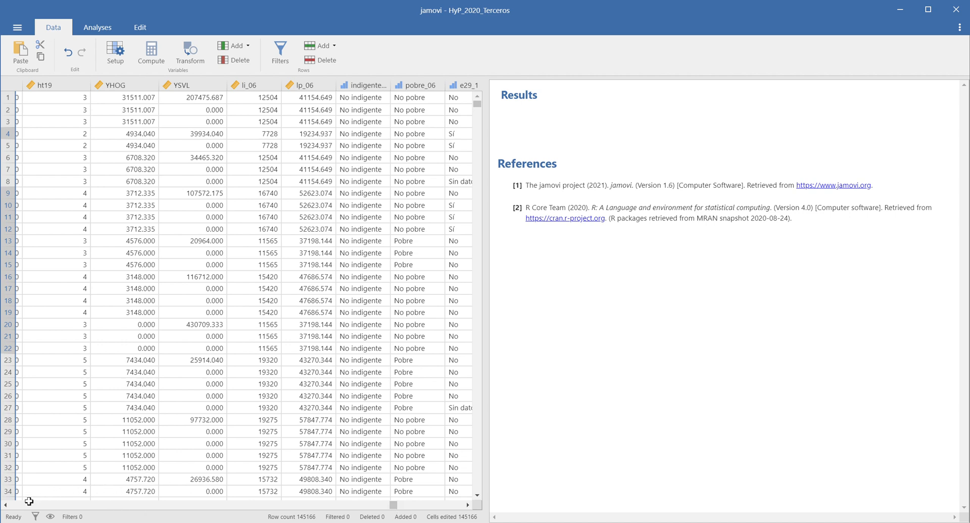
{"action": "left_click_drag", "start_coordinate": [8, 505], "coordinate": [8, 505]}
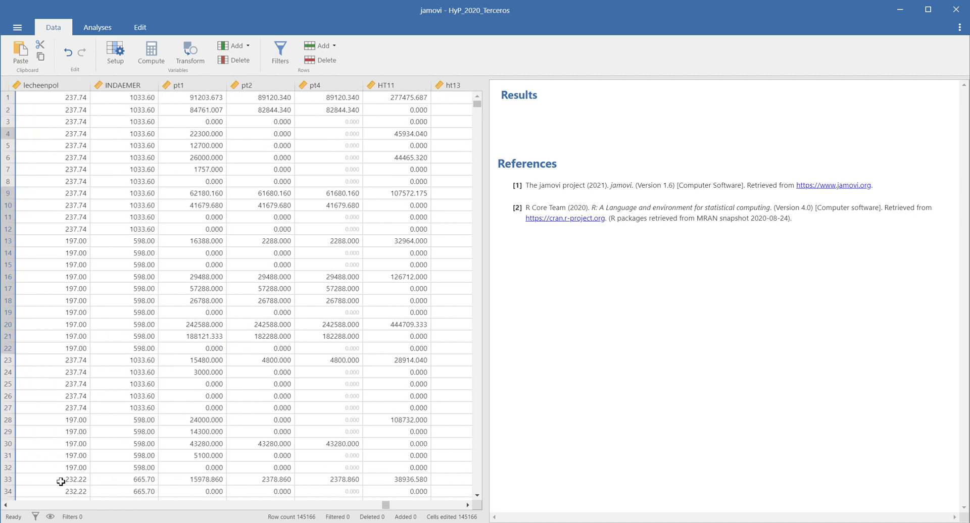
{"action": "double_click", "coordinate": [326, 84]}
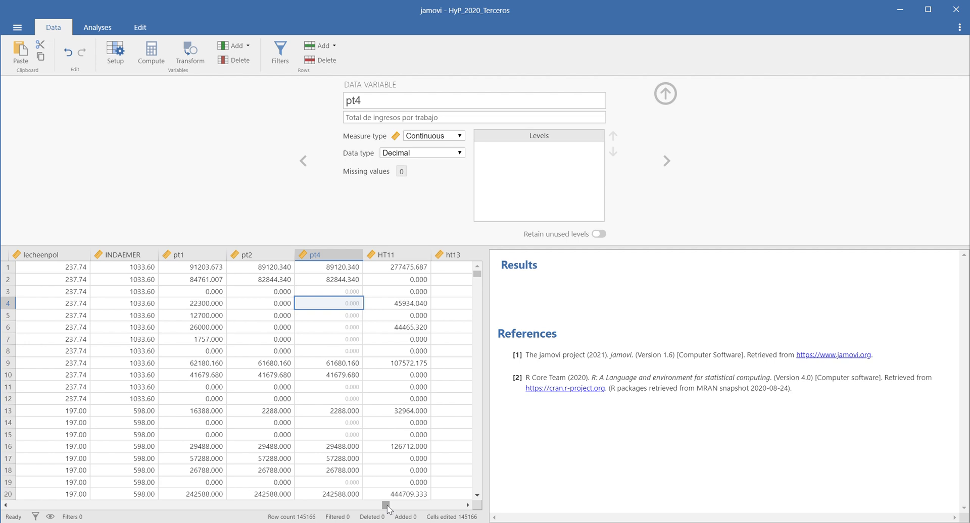
Inspect the definition of the Años_edu variable at the end of the dataset, and close the variable editor.
{"action": "left_click_drag", "start_coordinate": [387, 506], "coordinate": [462, 509]}
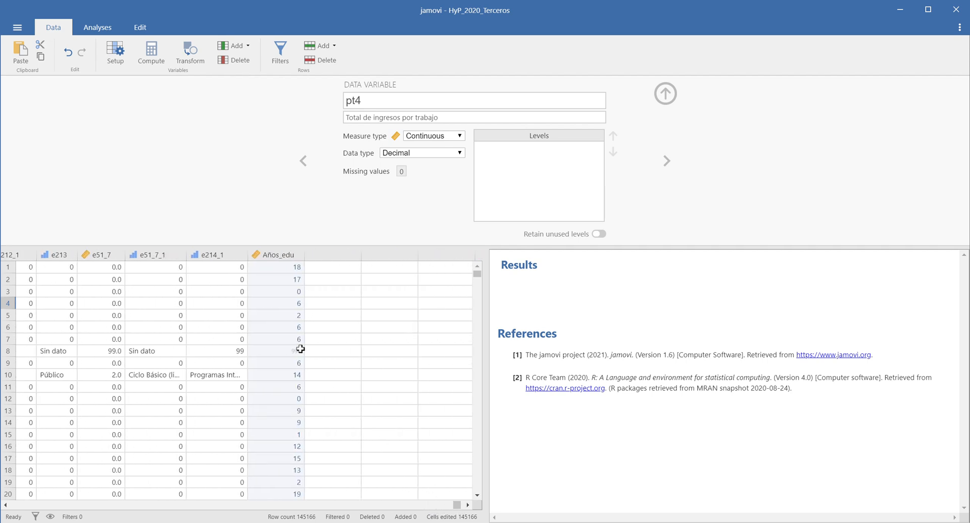
{"action": "left_click", "coordinate": [287, 255]}
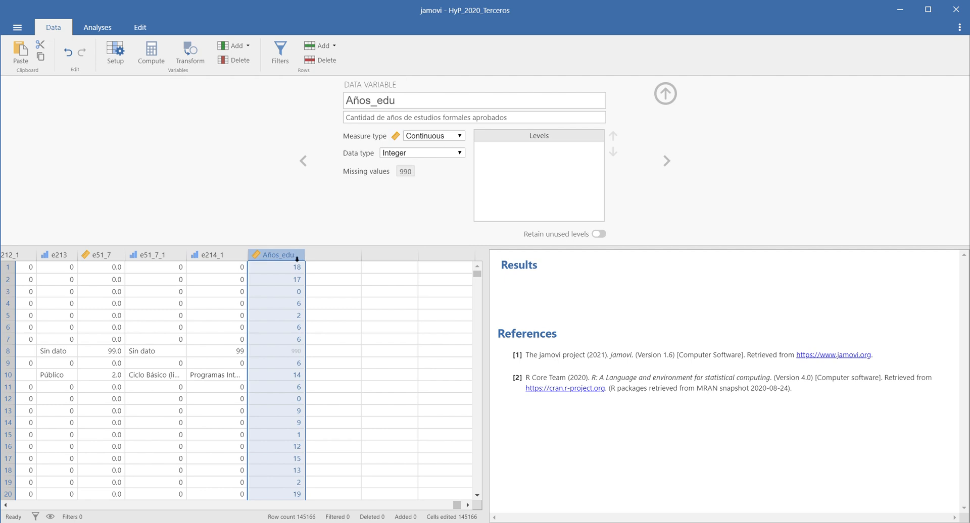
{"action": "left_click", "coordinate": [665, 93]}
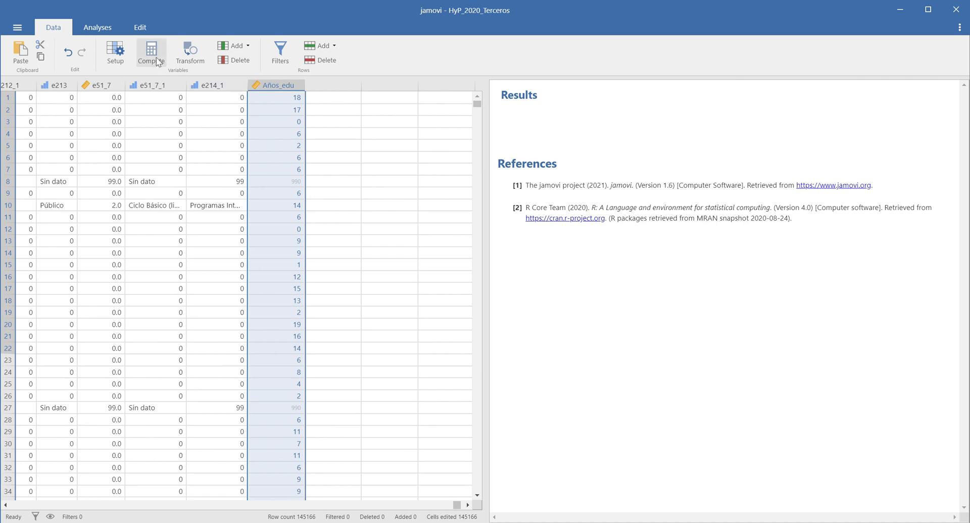
Create a Correlation Matrix analysis and add Años_edu as its first variable.
{"action": "left_click", "coordinate": [97, 28]}
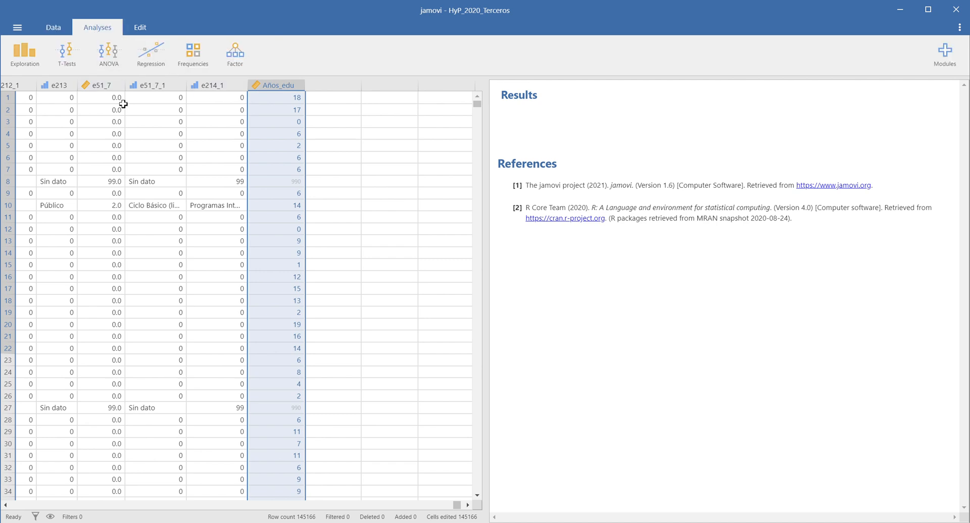
{"action": "left_click", "coordinate": [148, 69]}
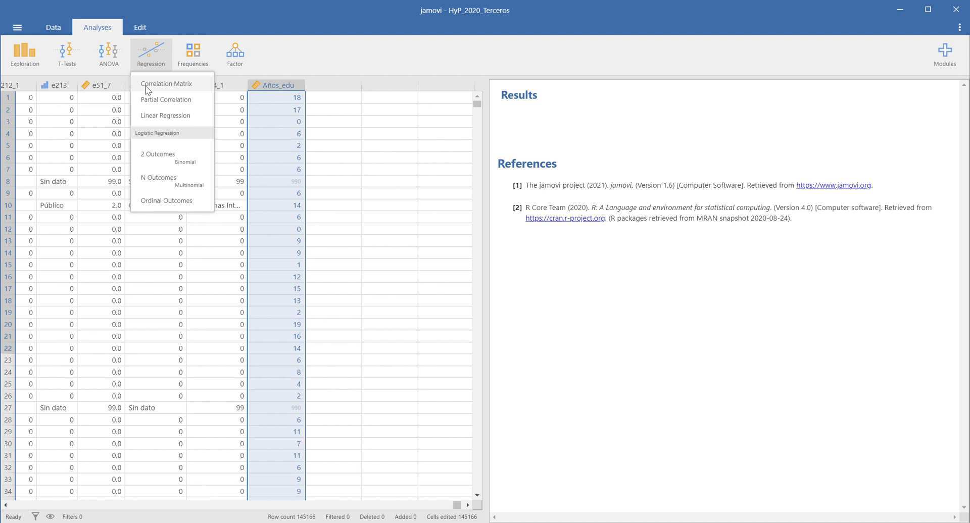
{"action": "left_click", "coordinate": [147, 88]}
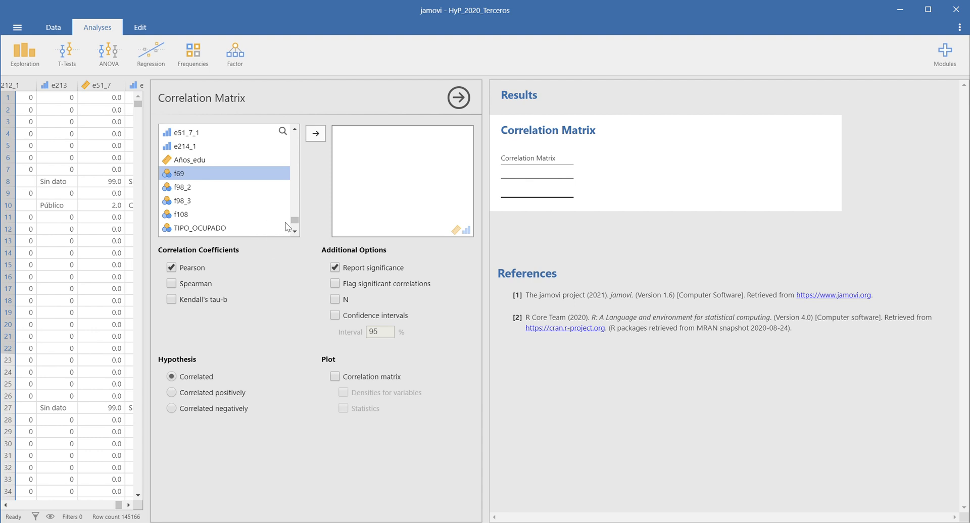
{"action": "scroll", "coordinate": [293, 231], "scroll_direction": "down", "scroll_amount": 3}
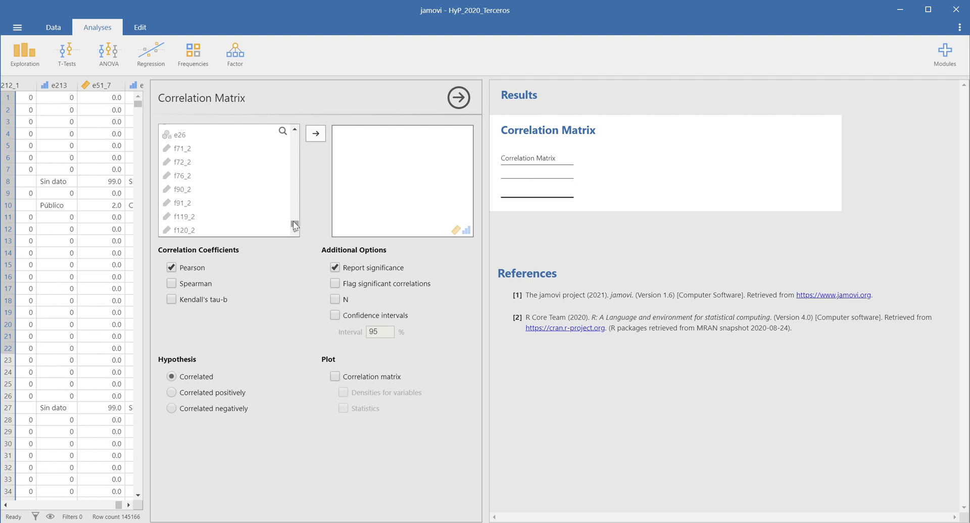
{"action": "scroll", "coordinate": [294, 211], "scroll_direction": "up", "scroll_amount": 5}
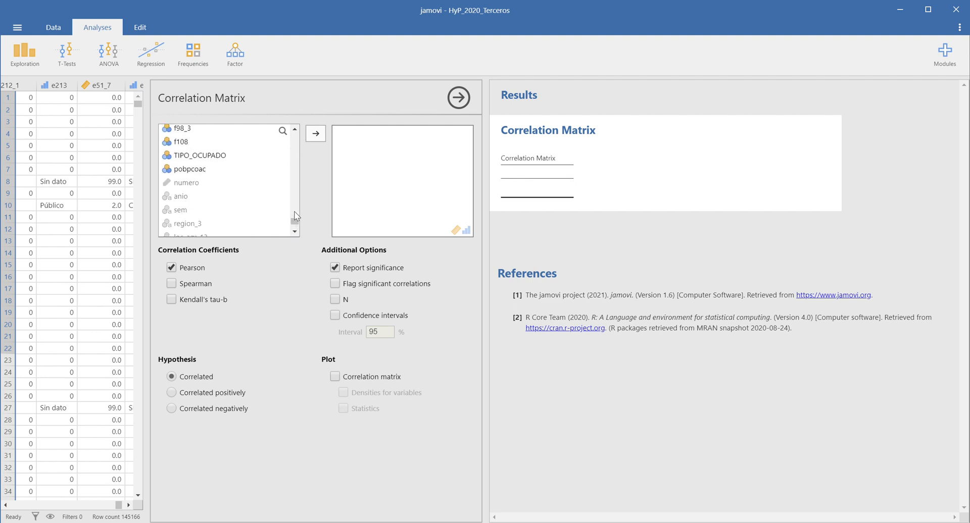
{"action": "scroll", "coordinate": [294, 211], "scroll_direction": "up", "scroll_amount": 1}
{"action": "left_click", "coordinate": [291, 145]}
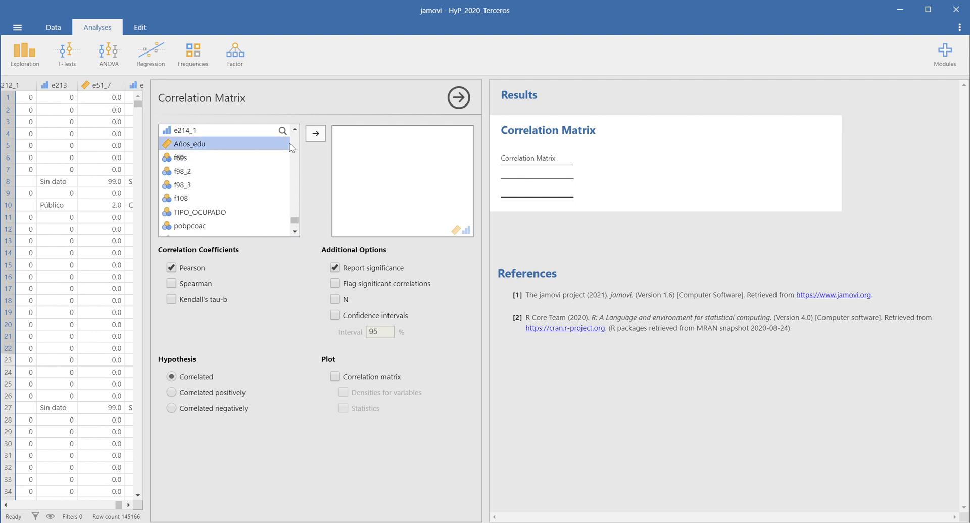
{"action": "left_click", "coordinate": [315, 134]}
Add the income variable pt4 to the correlation matrix.
{"action": "scroll", "coordinate": [268, 168], "scroll_direction": "up", "scroll_amount": 3}
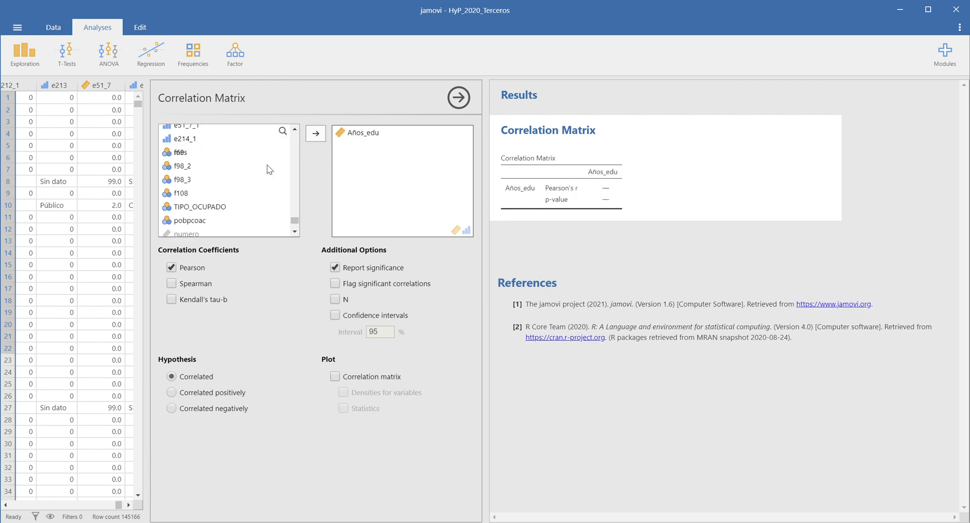
{"action": "scroll", "coordinate": [269, 168], "scroll_direction": "up", "scroll_amount": 8}
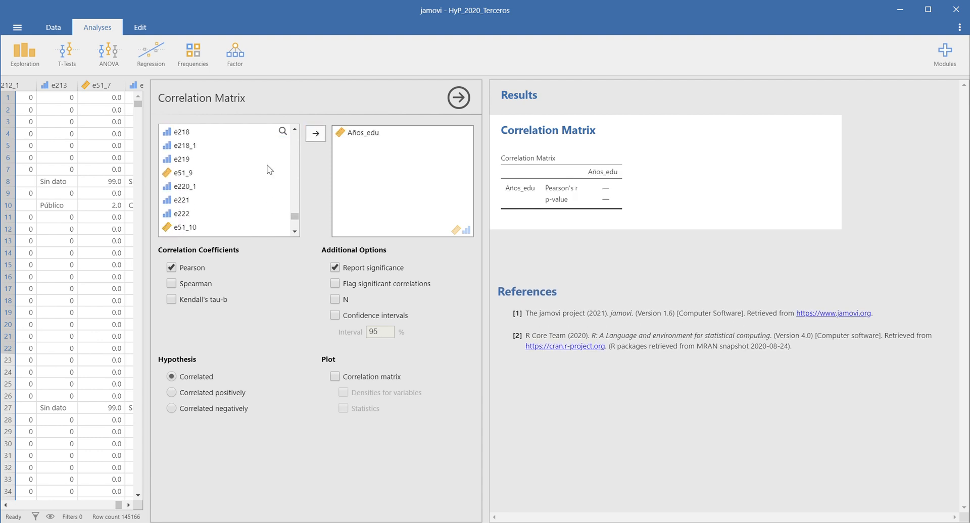
{"action": "scroll", "coordinate": [269, 169], "scroll_direction": "up", "scroll_amount": 5}
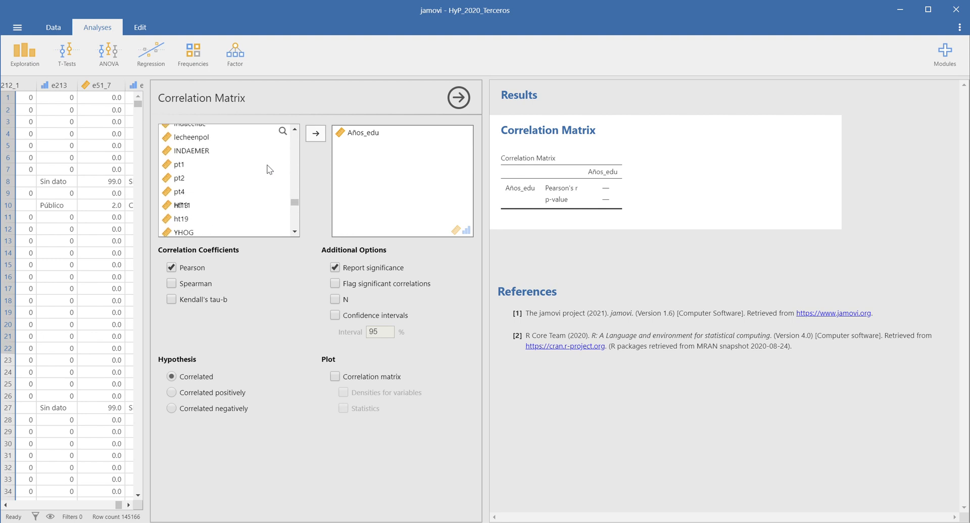
{"action": "left_click", "coordinate": [189, 191]}
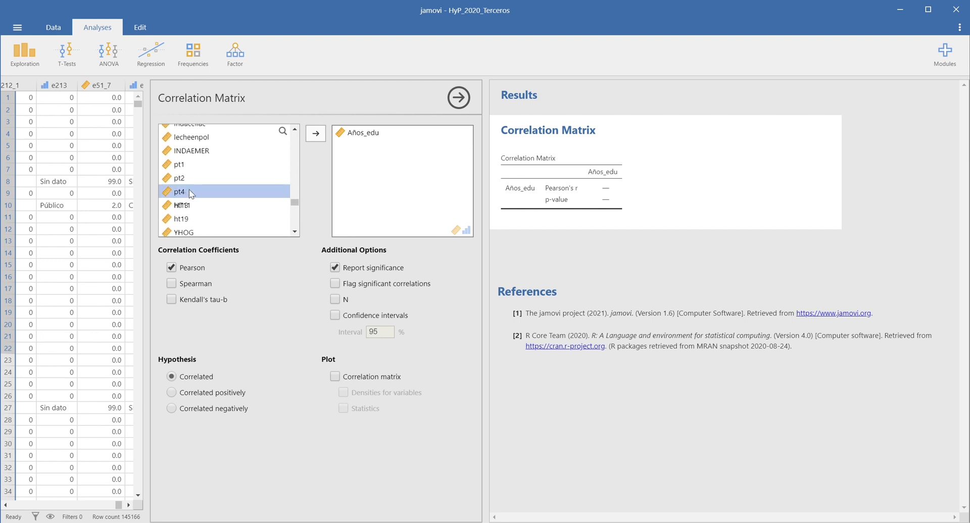
{"action": "left_click", "coordinate": [316, 134]}
Add the variable e27 to the correlation matrix as its third variable.
{"action": "scroll", "coordinate": [255, 182], "scroll_direction": "up", "scroll_amount": 5}
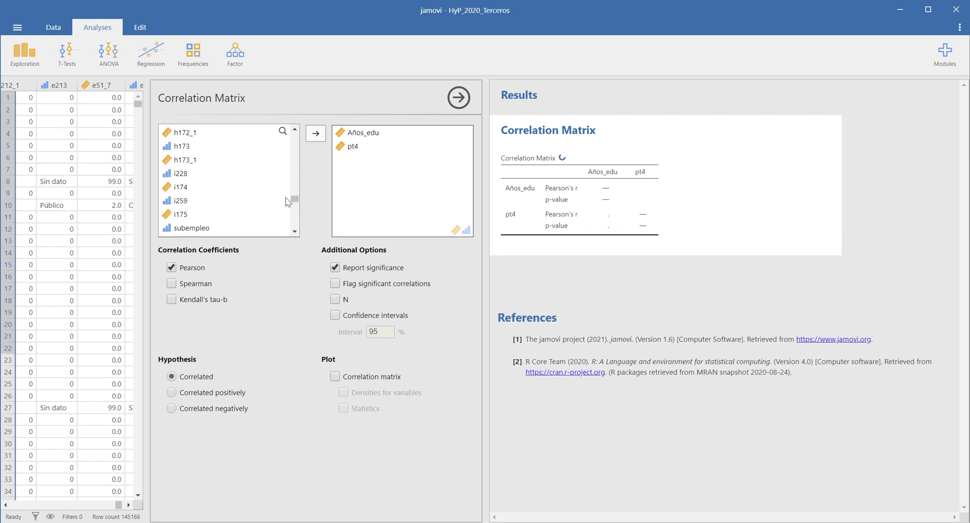
{"action": "left_click_drag", "start_coordinate": [293, 202], "coordinate": [295, 141]}
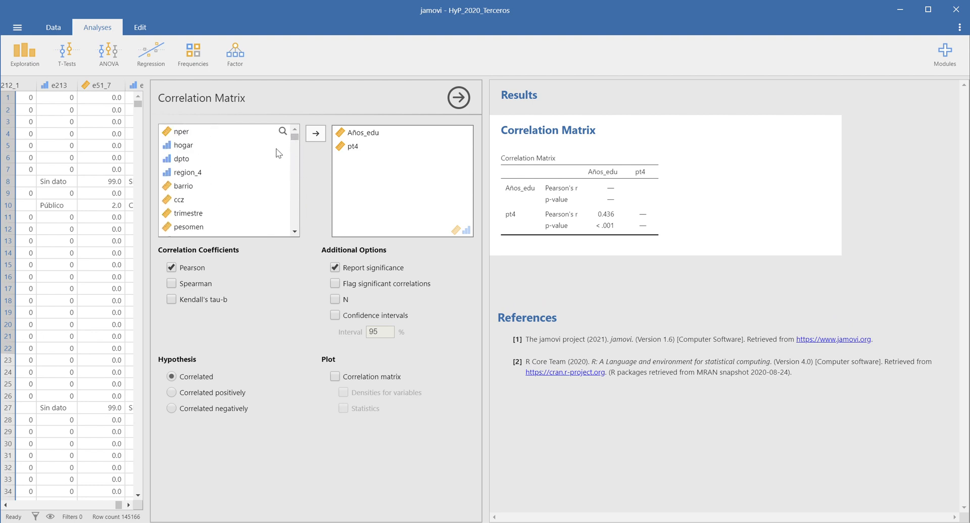
{"action": "scroll", "coordinate": [263, 171], "scroll_direction": "down", "scroll_amount": 2}
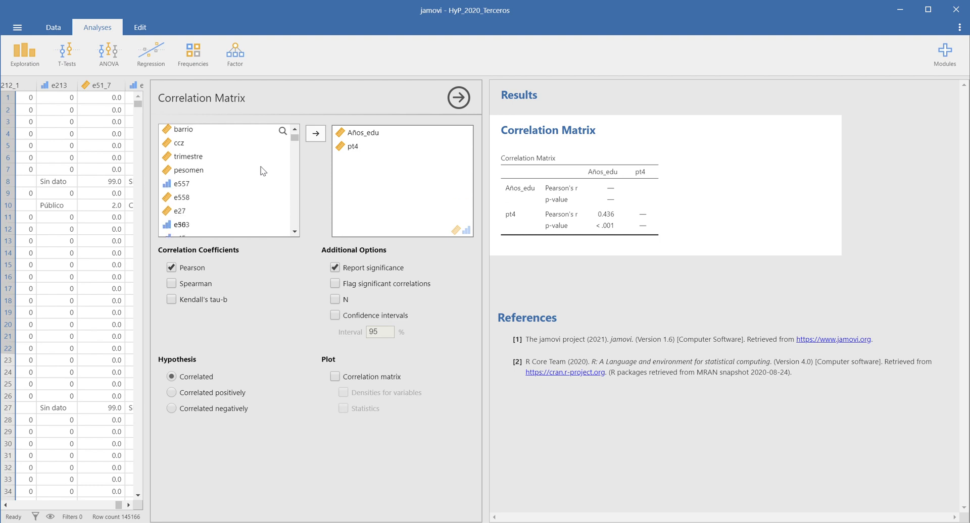
{"action": "scroll", "coordinate": [262, 171], "scroll_direction": "down", "scroll_amount": 2}
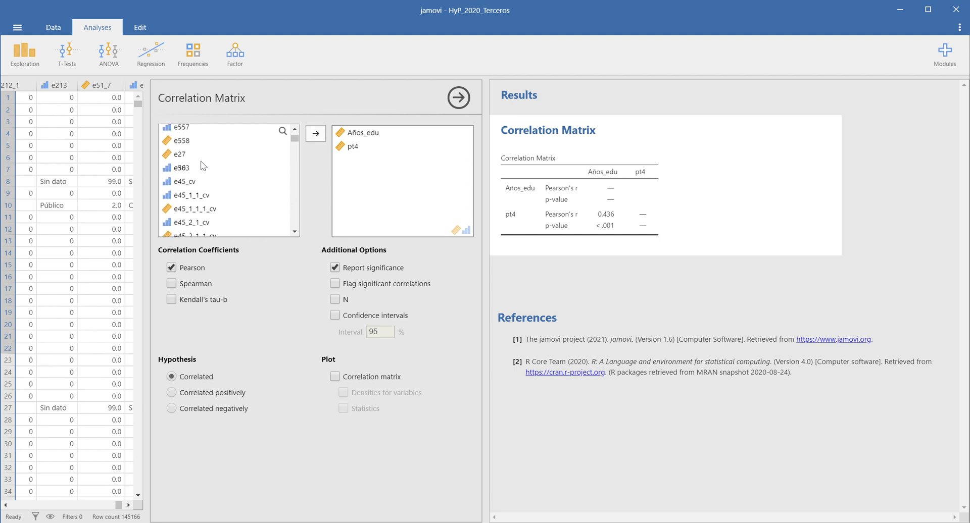
{"action": "scroll", "coordinate": [222, 168], "scroll_direction": "up", "scroll_amount": 1}
{"action": "scroll", "coordinate": [221, 169], "scroll_direction": "up", "scroll_amount": 2}
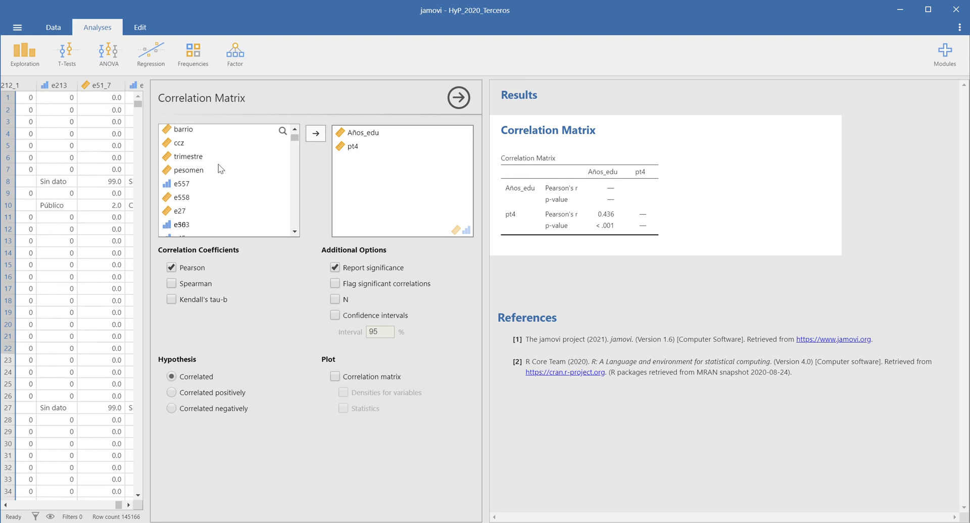
{"action": "left_click", "coordinate": [180, 215]}
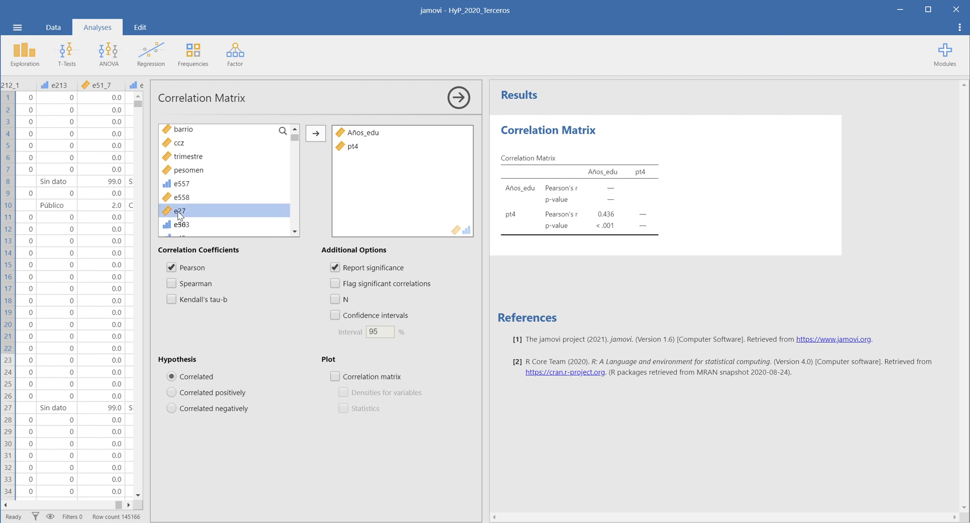
{"action": "left_click", "coordinate": [314, 136]}
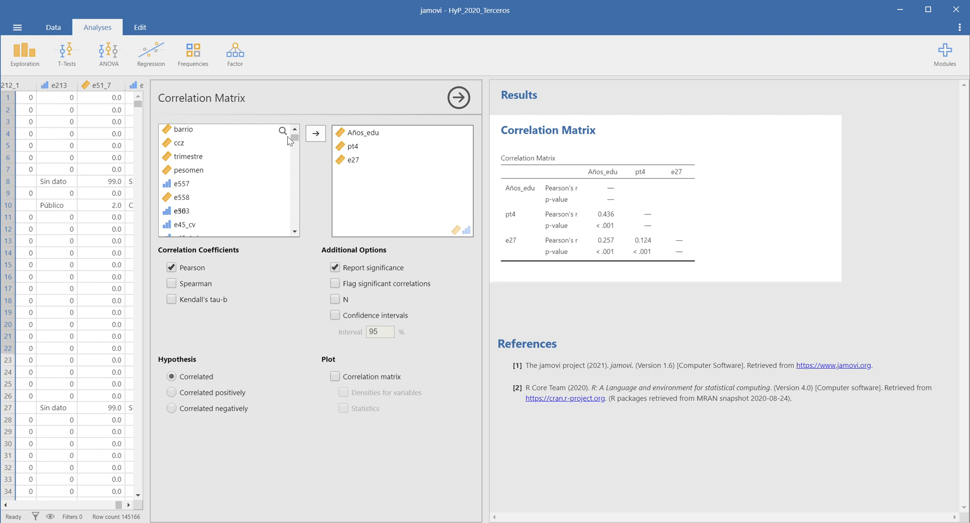
Create a new Linear Regression analysis and bring its empty results tables into view.
{"action": "left_click", "coordinate": [149, 63]}
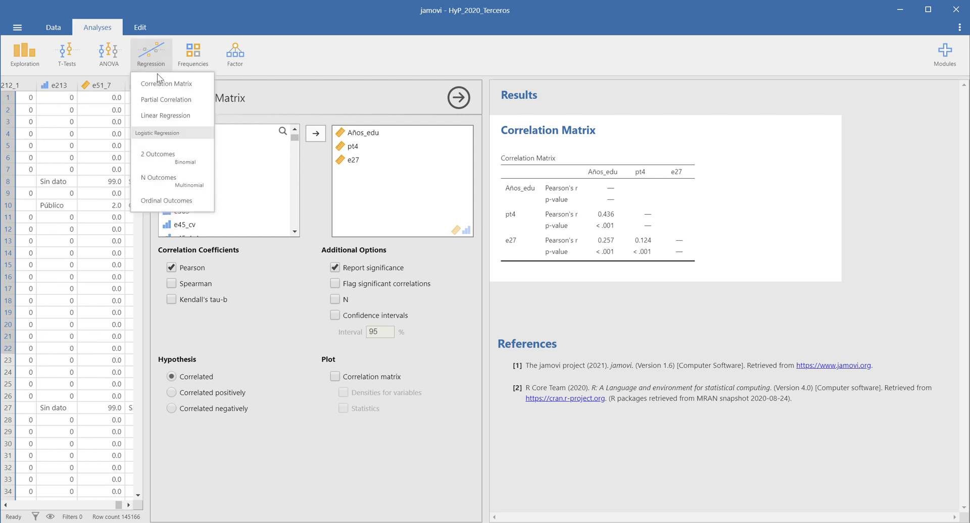
{"action": "left_click", "coordinate": [168, 116]}
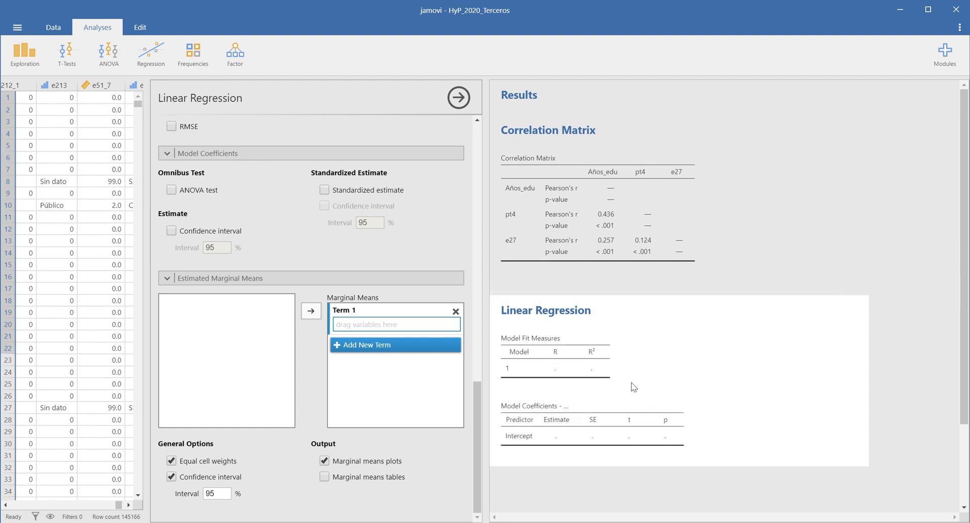
{"action": "scroll", "coordinate": [707, 372], "scroll_direction": "down", "scroll_amount": 1}
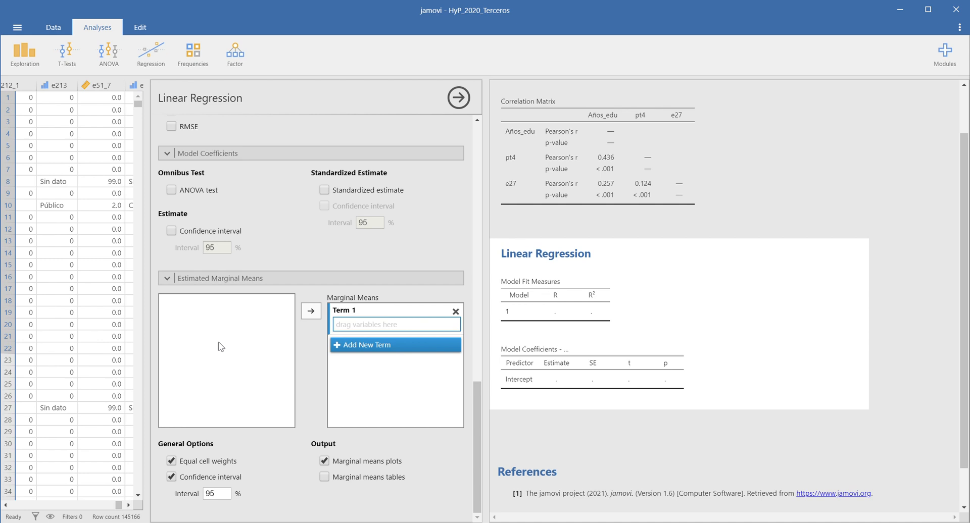
Set pt4 as the dependent variable of the linear regression.
{"action": "scroll", "coordinate": [221, 347], "scroll_direction": "up", "scroll_amount": 7}
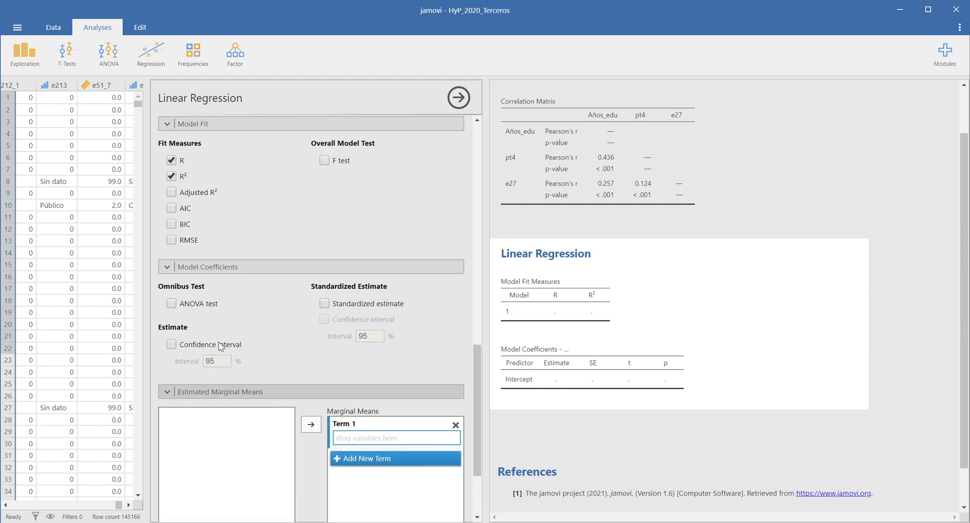
{"action": "scroll", "coordinate": [220, 346], "scroll_direction": "up", "scroll_amount": 8}
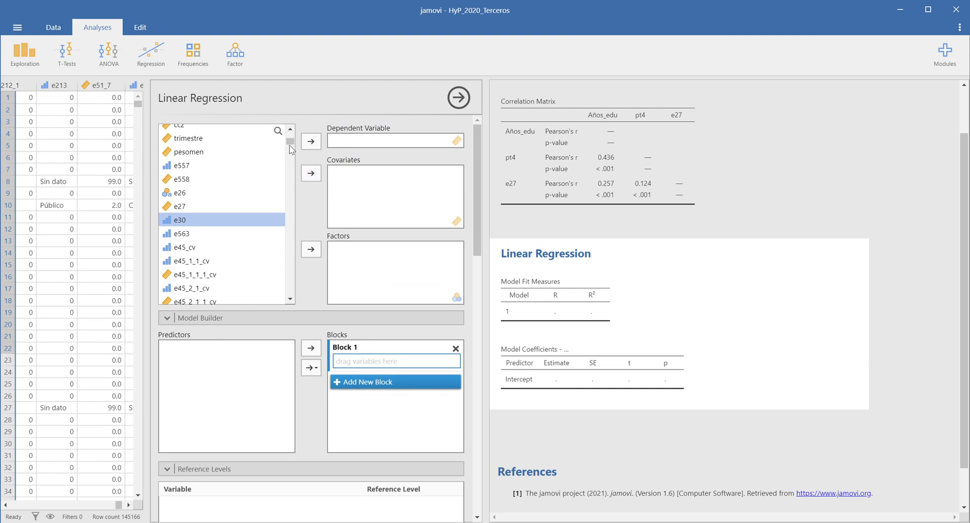
{"action": "left_click_drag", "start_coordinate": [291, 145], "coordinate": [290, 257]}
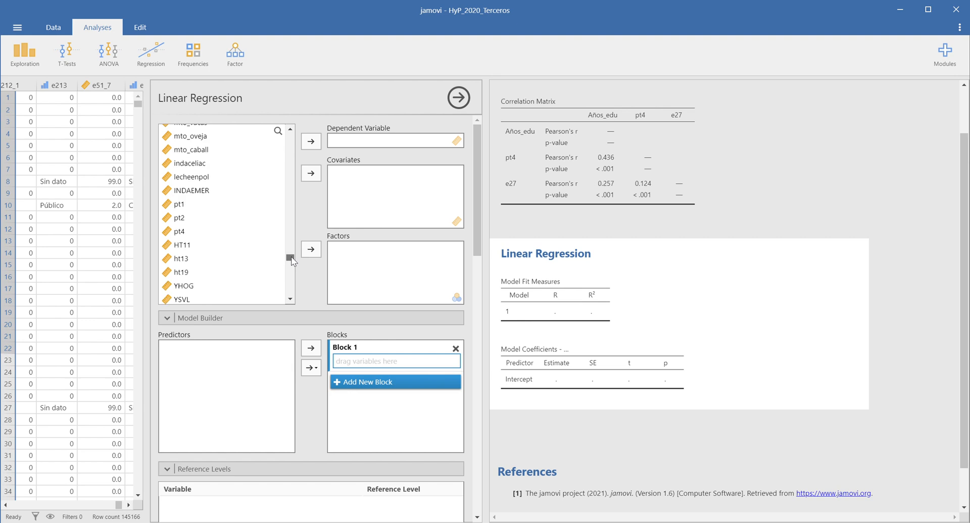
{"action": "left_click", "coordinate": [183, 233]}
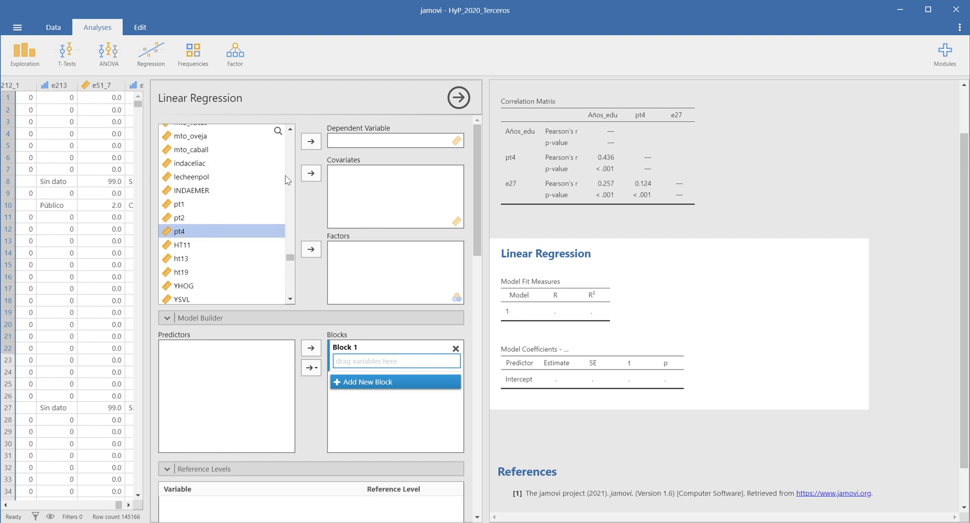
{"action": "left_click", "coordinate": [311, 146]}
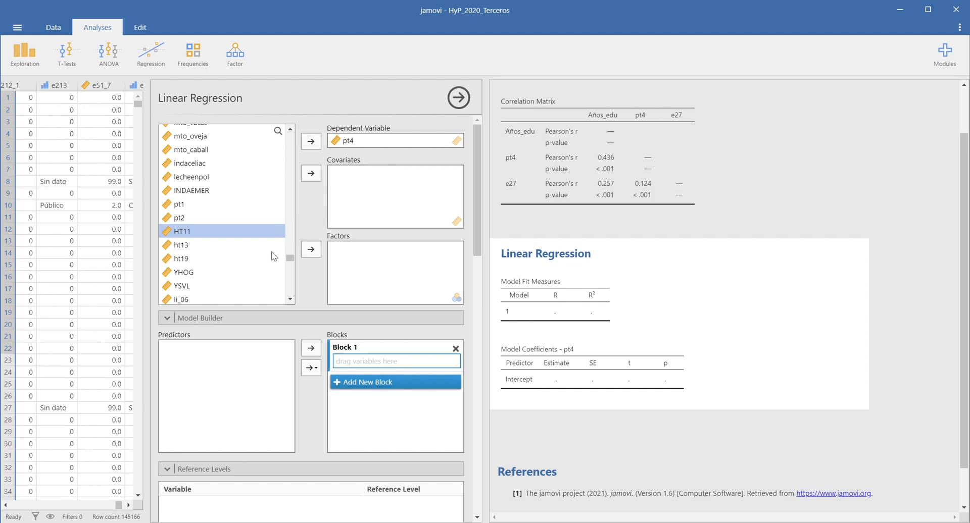
Add Años_edu as a covariate of the linear regression.
{"action": "scroll", "coordinate": [274, 255], "scroll_direction": "down", "scroll_amount": 4}
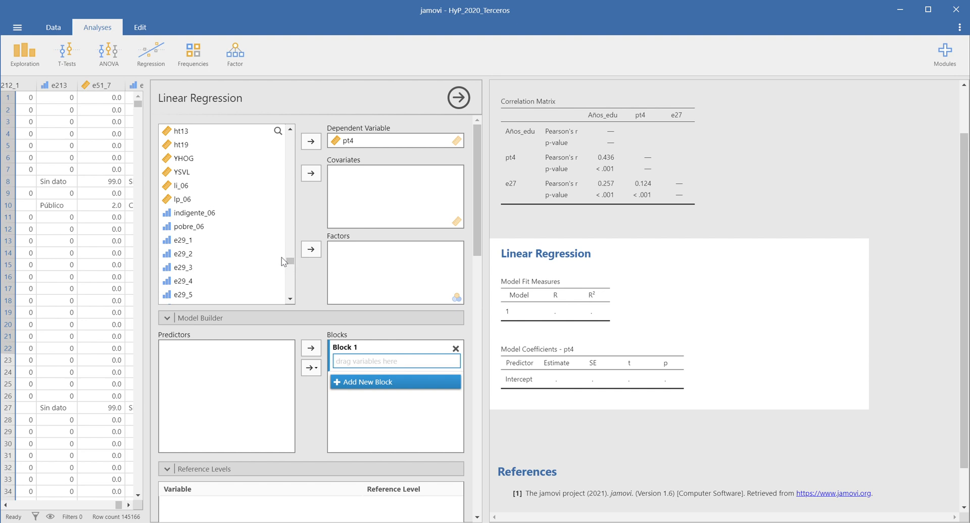
{"action": "scroll", "coordinate": [280, 257], "scroll_direction": "up", "scroll_amount": 2}
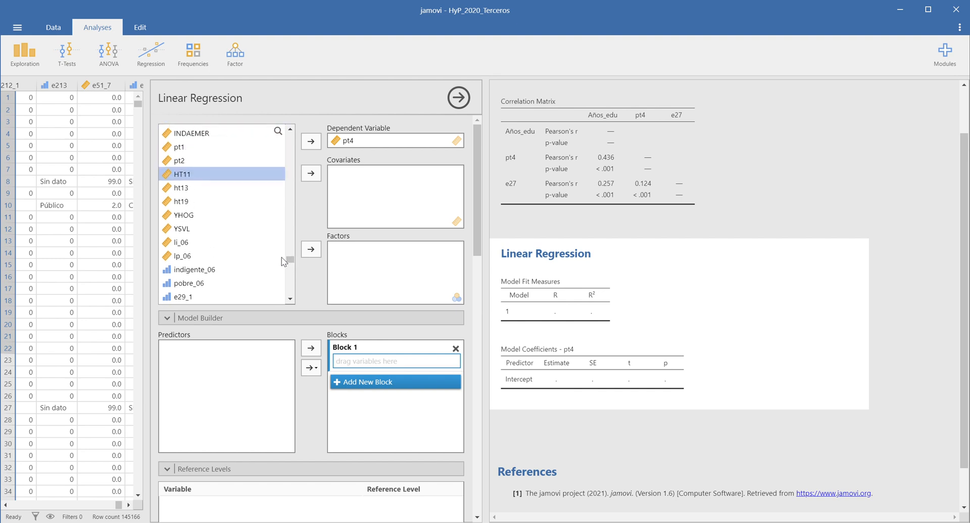
{"action": "scroll", "coordinate": [281, 257], "scroll_direction": "down", "scroll_amount": 10}
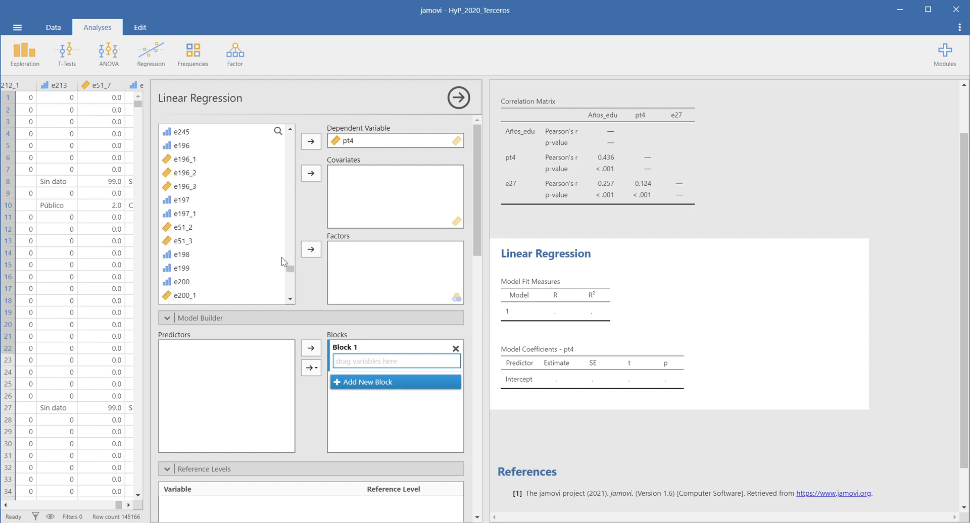
{"action": "scroll", "coordinate": [282, 259], "scroll_direction": "down", "scroll_amount": 8}
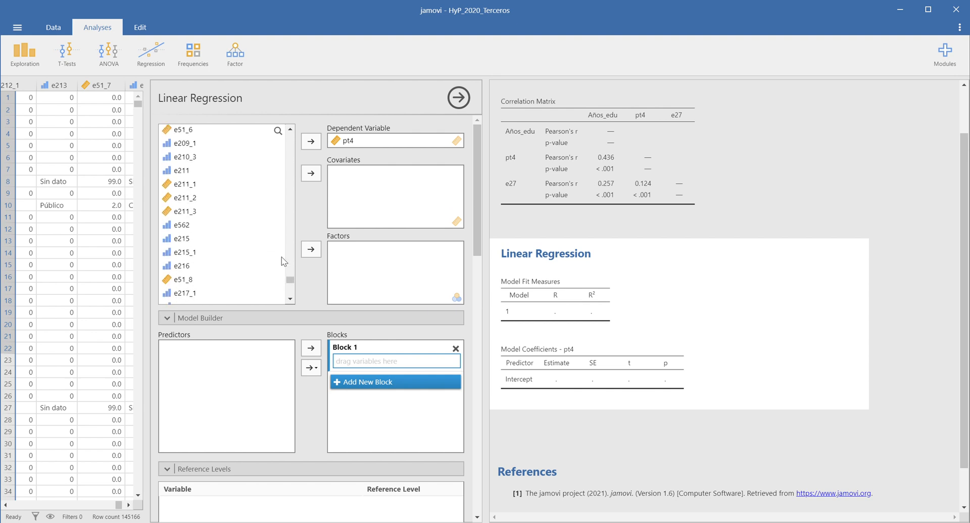
{"action": "scroll", "coordinate": [281, 261], "scroll_direction": "down", "scroll_amount": 10}
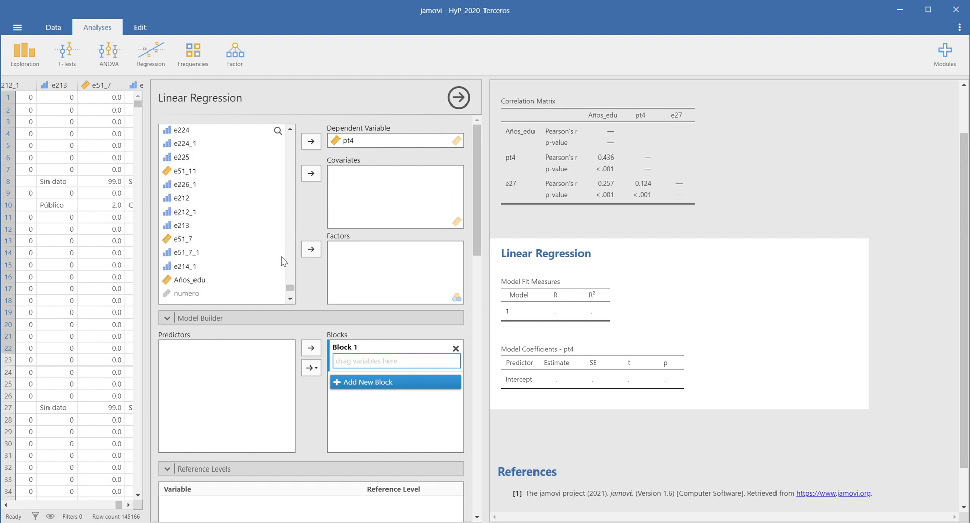
{"action": "left_click", "coordinate": [205, 244]}
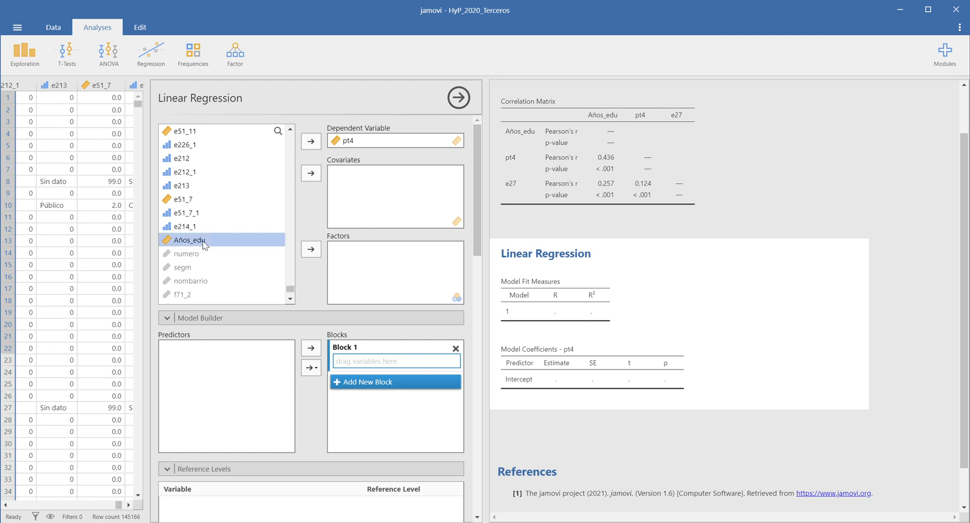
{"action": "left_click", "coordinate": [310, 173]}
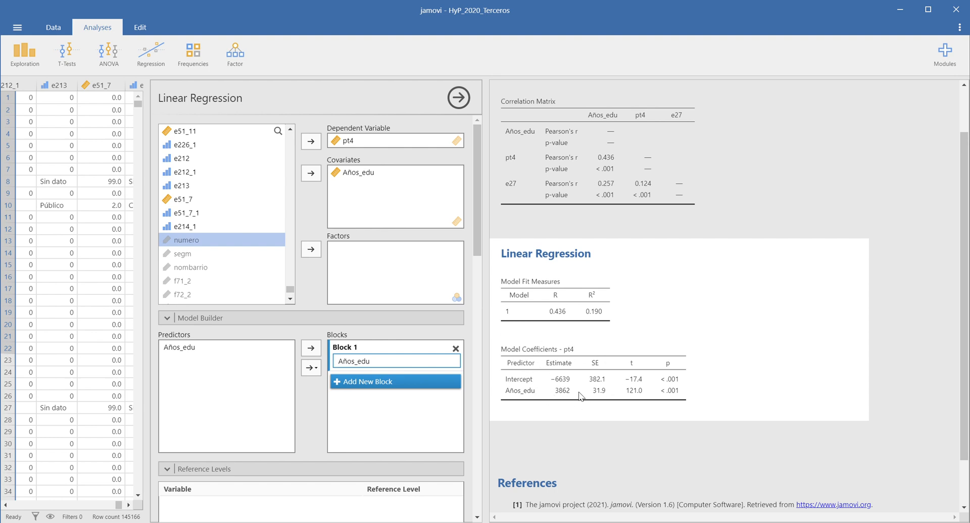
Add e27 as the second covariate of the regression, alongside Años_edu.
{"action": "scroll", "coordinate": [579, 396], "scroll_direction": "down", "scroll_amount": 2}
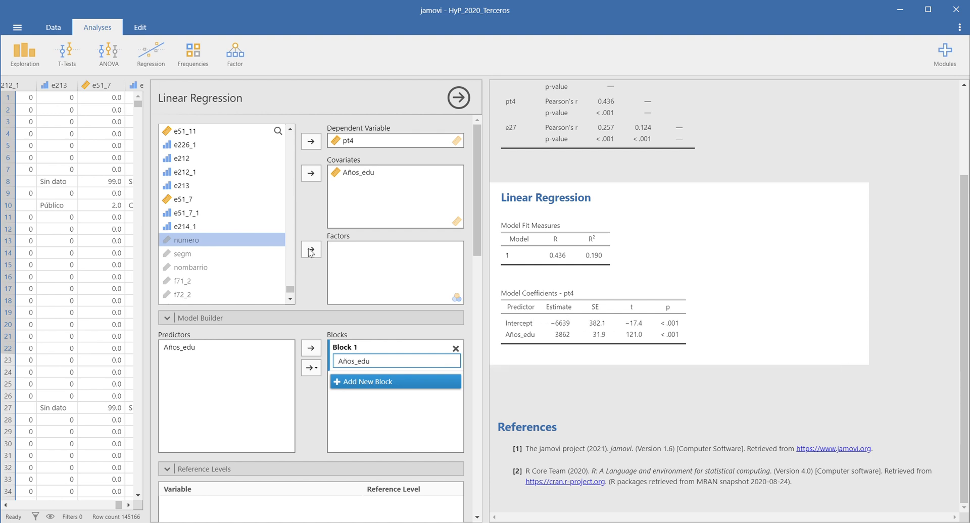
{"action": "scroll", "coordinate": [246, 219], "scroll_direction": "up", "scroll_amount": 2}
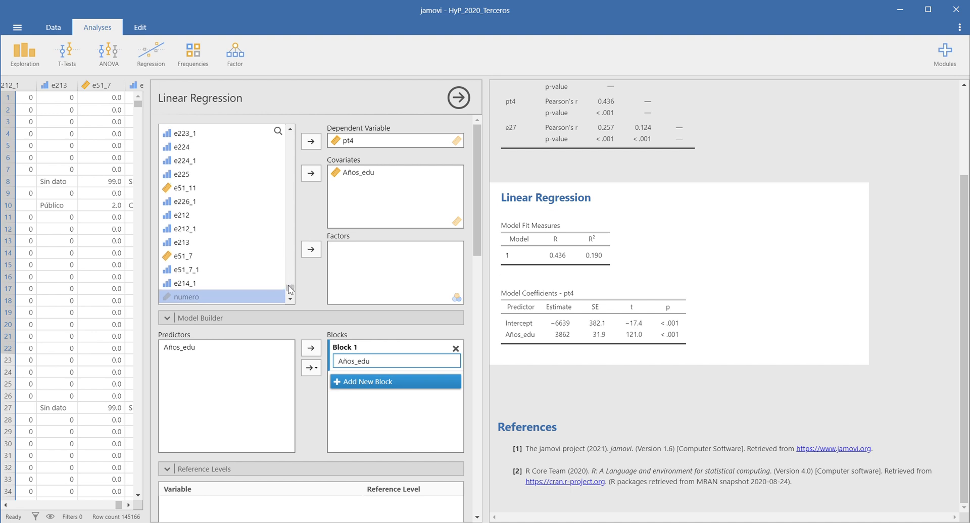
{"action": "scroll", "coordinate": [283, 291], "scroll_direction": "up", "scroll_amount": 5}
{"action": "left_click_drag", "start_coordinate": [290, 284], "coordinate": [296, 216]}
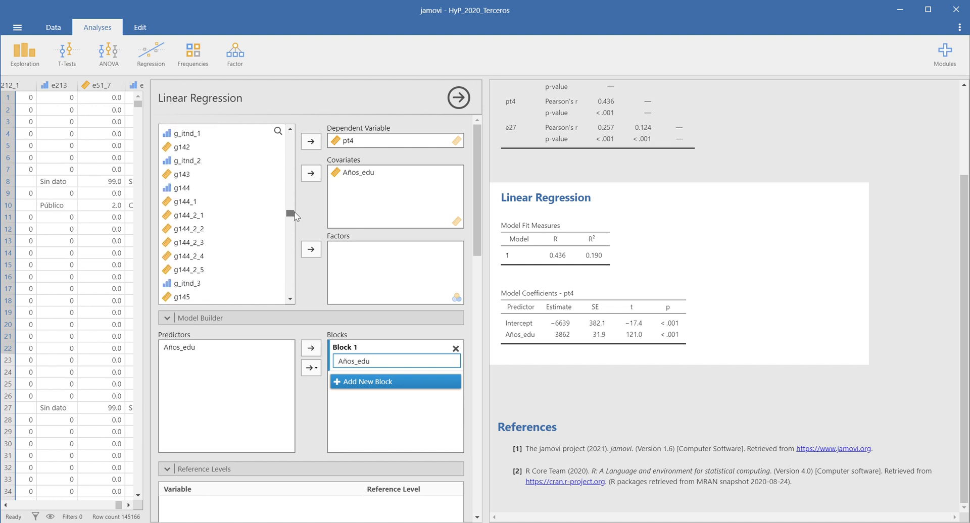
{"action": "left_click_drag", "start_coordinate": [294, 211], "coordinate": [294, 132]}
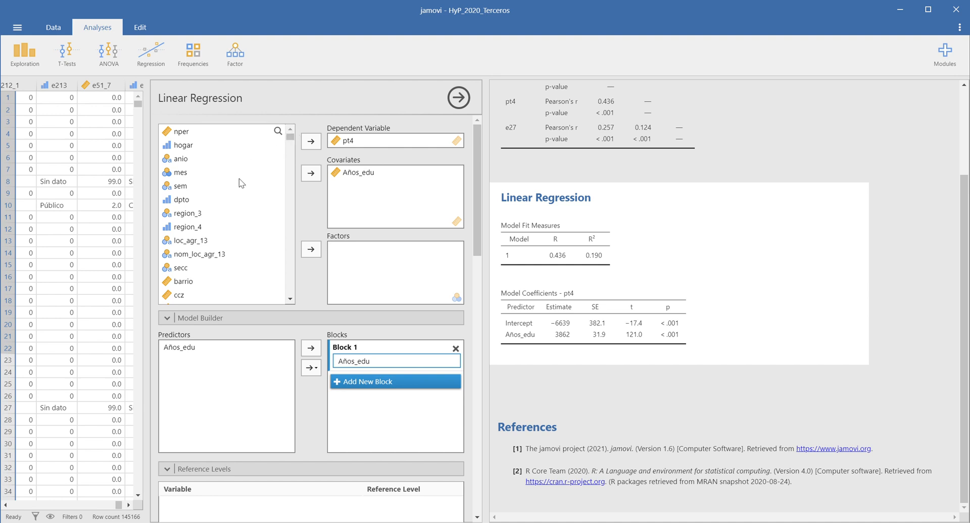
{"action": "scroll", "coordinate": [258, 212], "scroll_direction": "down", "scroll_amount": 4}
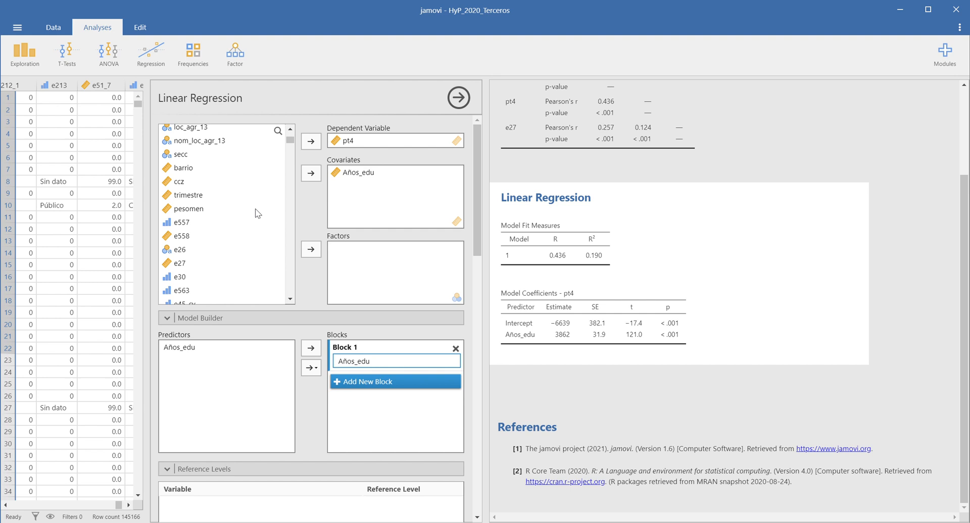
{"action": "scroll", "coordinate": [258, 214], "scroll_direction": "up", "scroll_amount": 2}
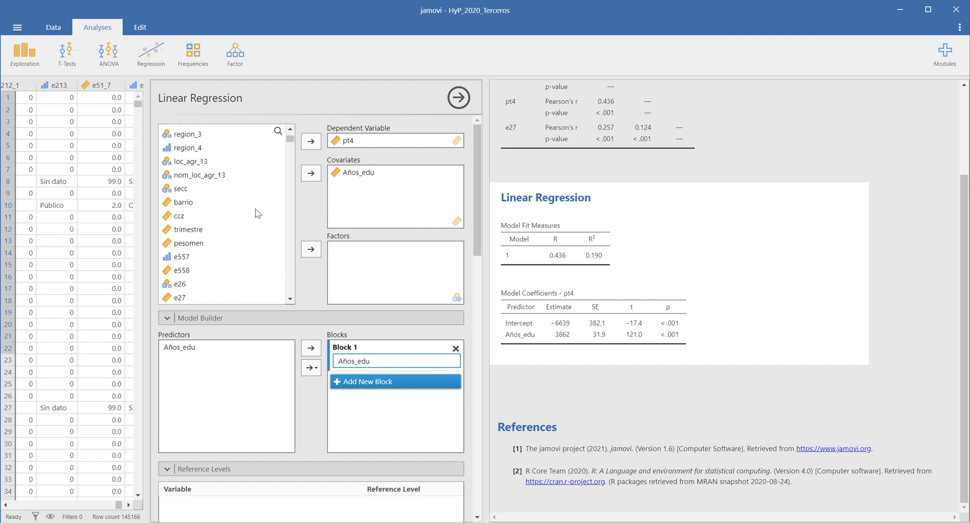
{"action": "scroll", "coordinate": [258, 213], "scroll_direction": "up", "scroll_amount": 2}
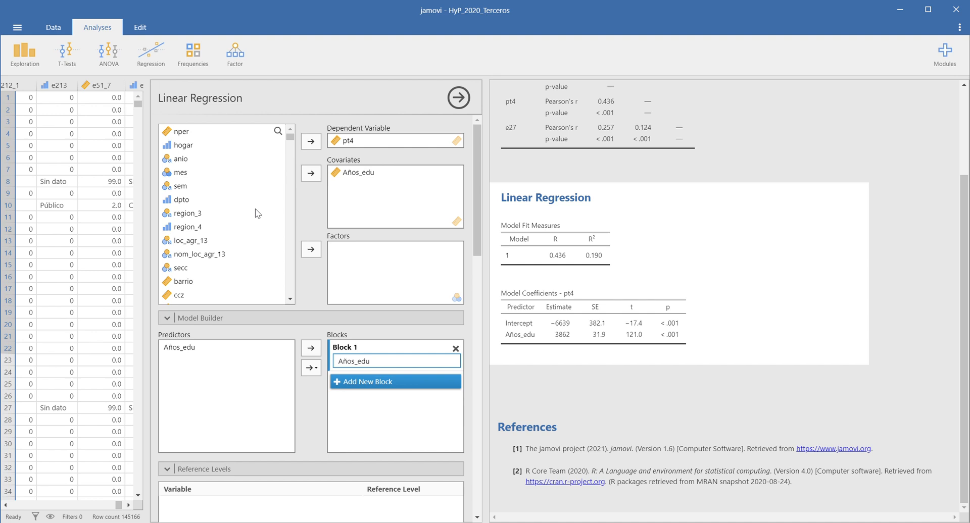
{"action": "scroll", "coordinate": [257, 213], "scroll_direction": "down", "scroll_amount": 4}
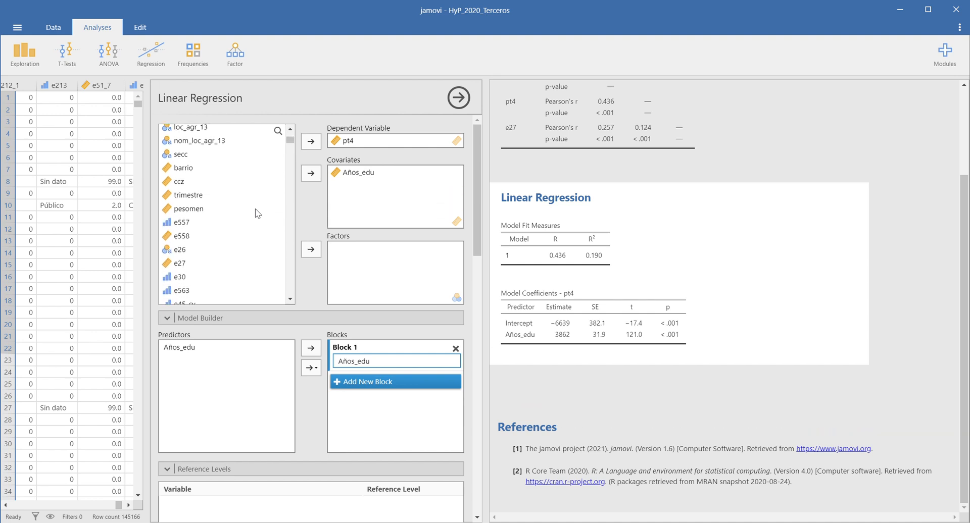
{"action": "left_click", "coordinate": [181, 265]}
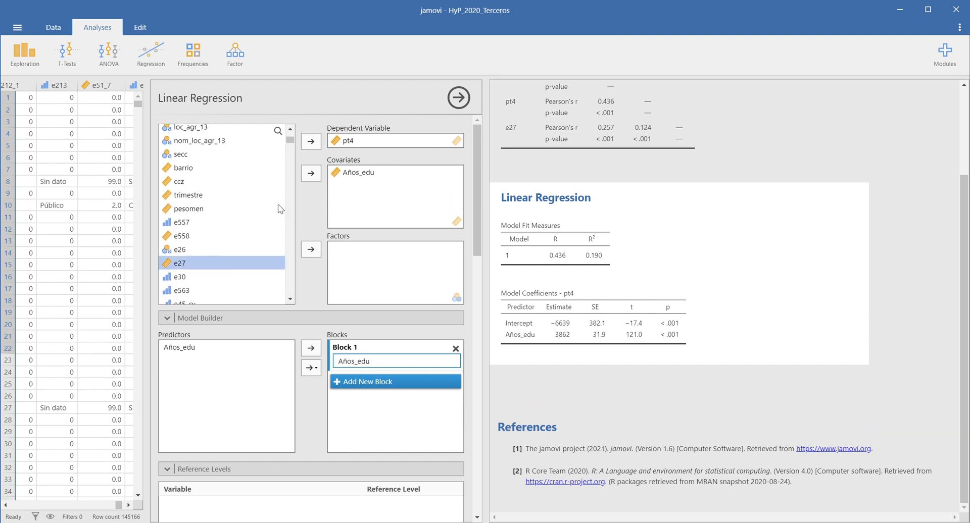
{"action": "left_click", "coordinate": [312, 177]}
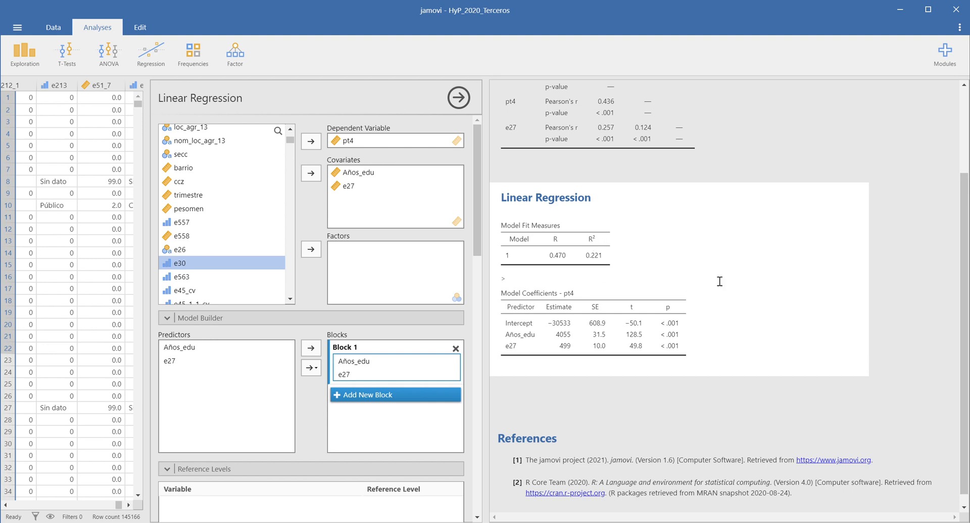
Add the categorical variable e26 to the regression as a factor.
{"action": "scroll", "coordinate": [719, 281], "scroll_direction": "down", "scroll_amount": 1}
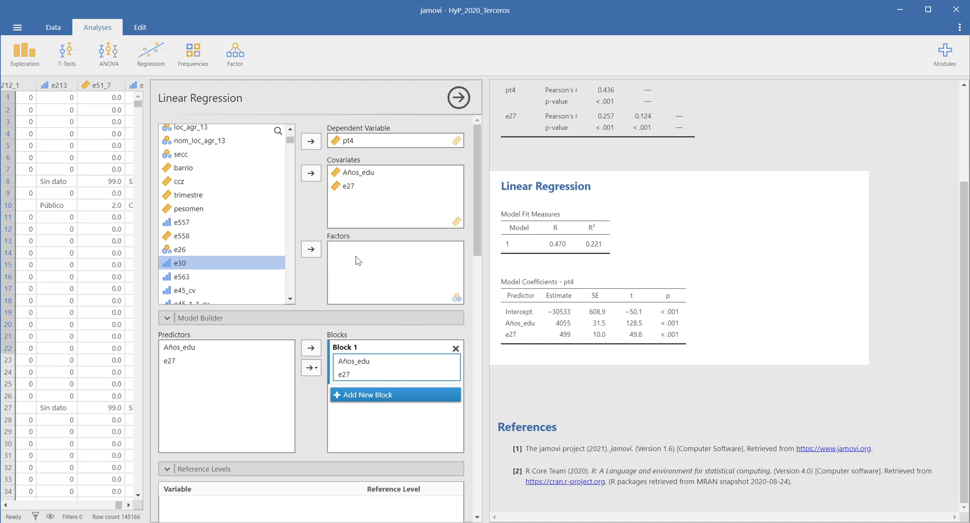
{"action": "left_click", "coordinate": [181, 254]}
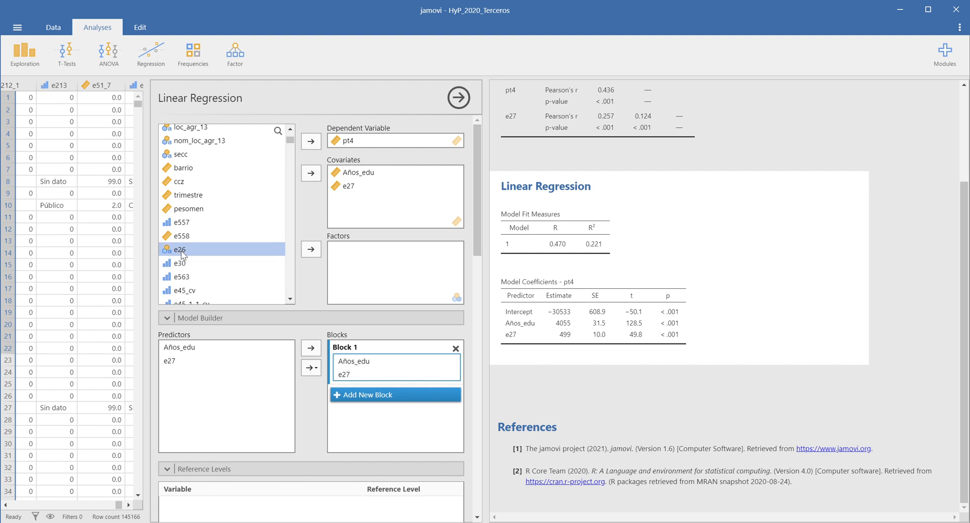
{"action": "left_click", "coordinate": [311, 249]}
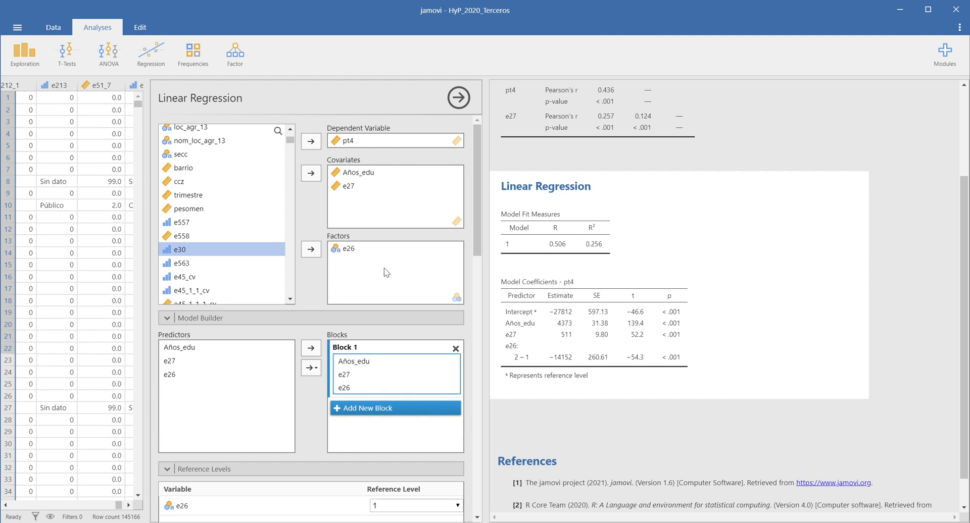
{"action": "left_click", "coordinate": [341, 248]}
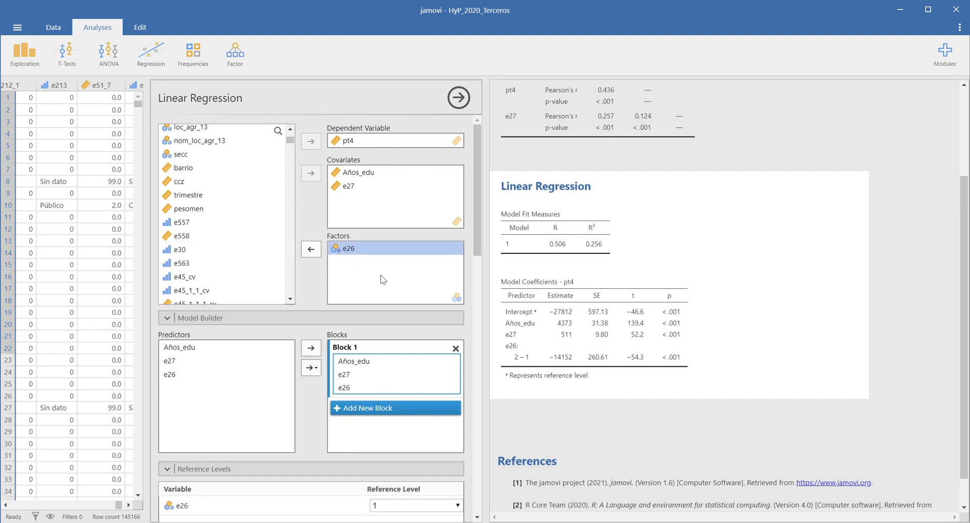
{"action": "scroll", "coordinate": [411, 306], "scroll_direction": "down", "scroll_amount": 5}
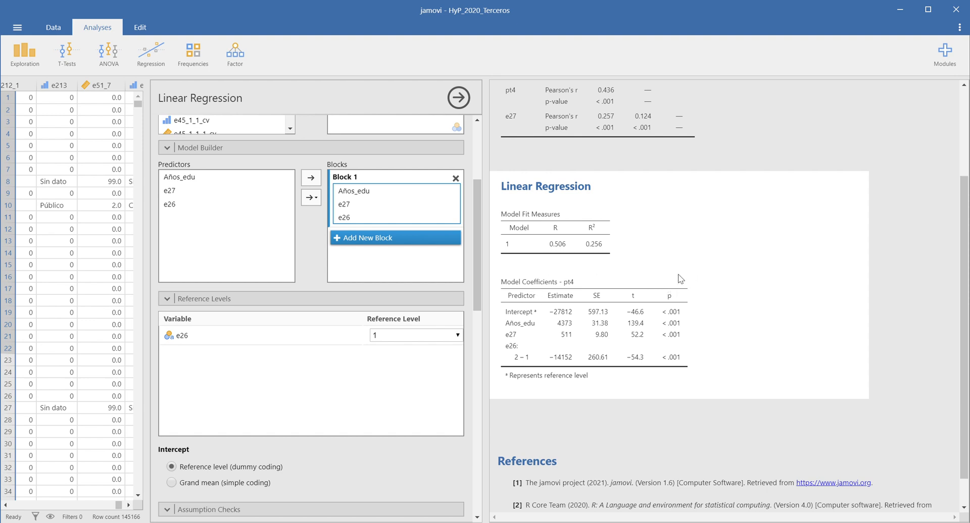
{"action": "right_click", "coordinate": [703, 276]}
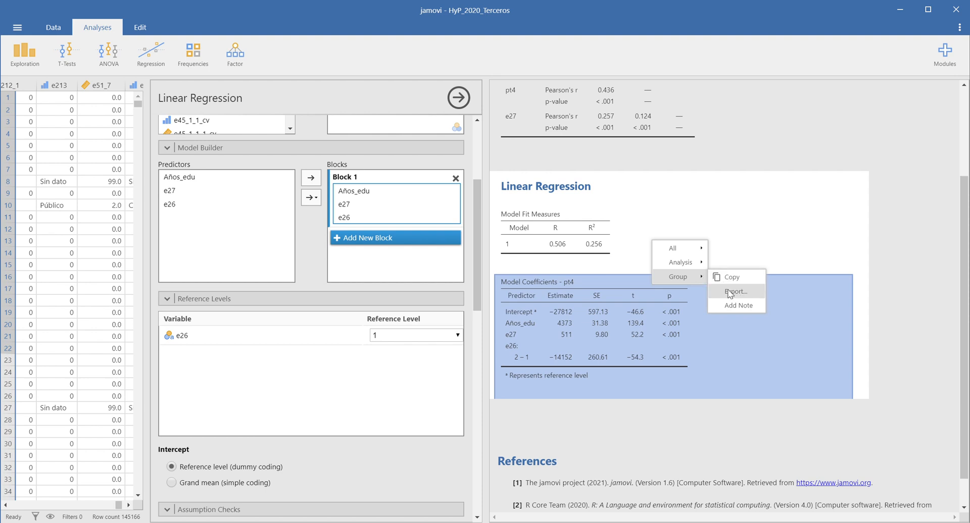
{"action": "left_click", "coordinate": [737, 246]}
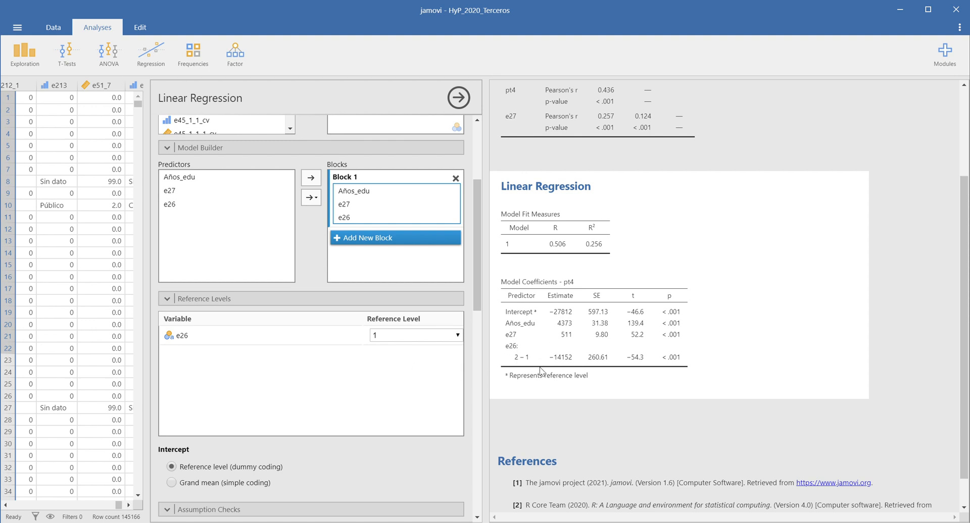
Include the standardized estimate in the regression's model coefficients table.
{"action": "scroll", "coordinate": [366, 370], "scroll_direction": "down", "scroll_amount": 1}
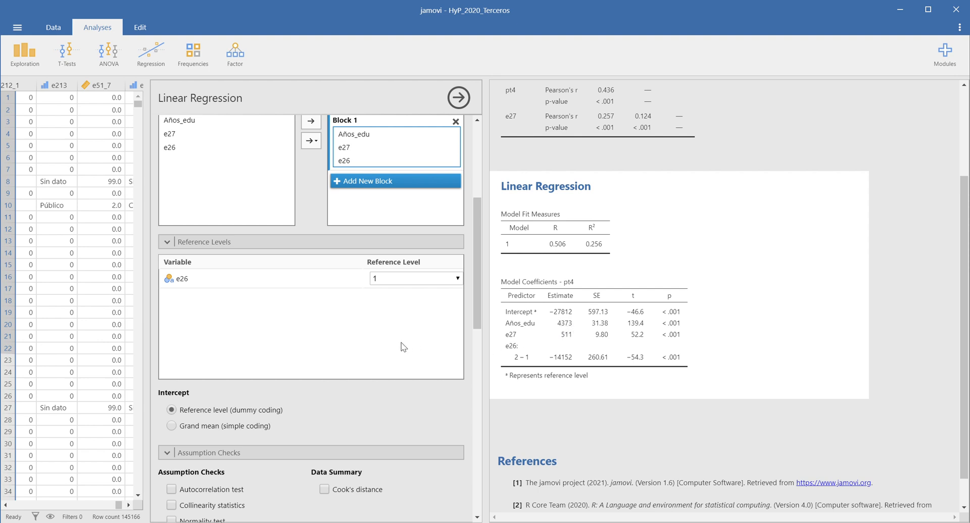
{"action": "scroll", "coordinate": [403, 347], "scroll_direction": "down", "scroll_amount": 1}
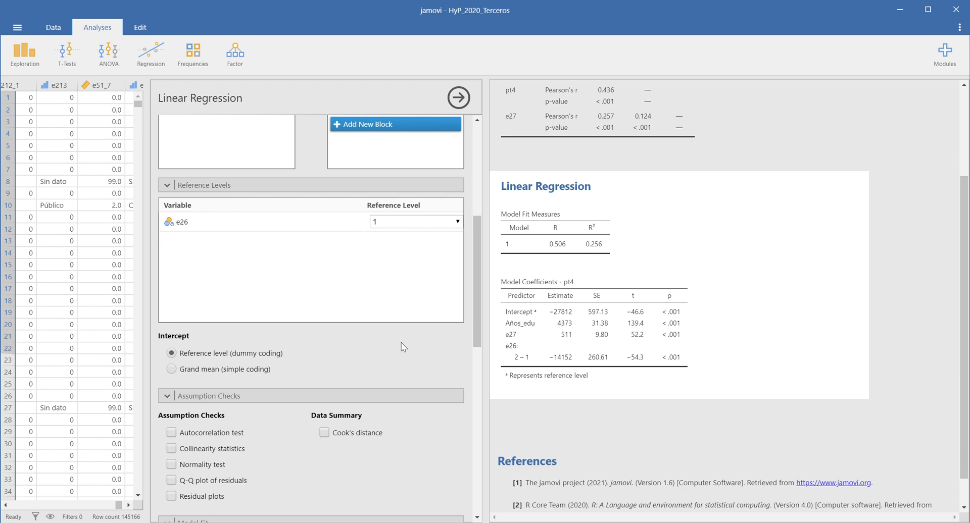
{"action": "scroll", "coordinate": [401, 343], "scroll_direction": "down", "scroll_amount": 1}
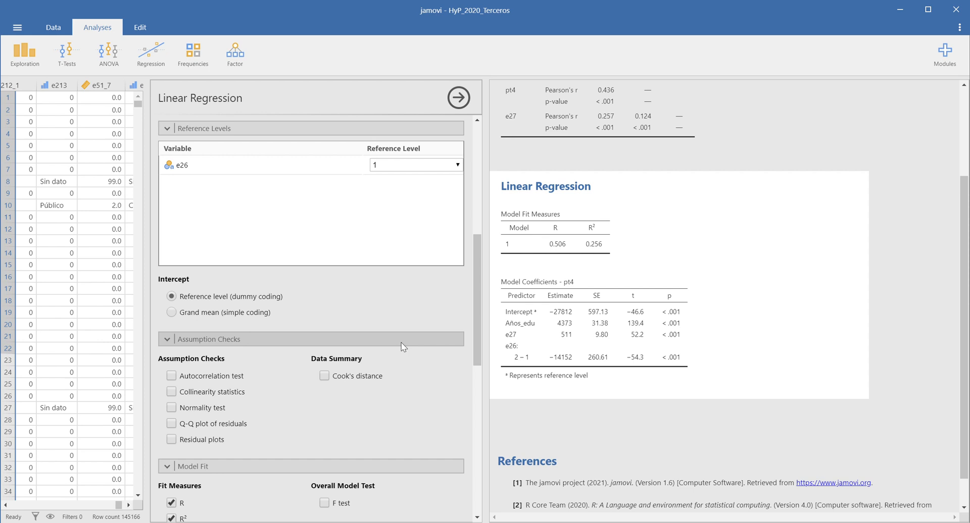
{"action": "scroll", "coordinate": [401, 342], "scroll_direction": "down", "scroll_amount": 2}
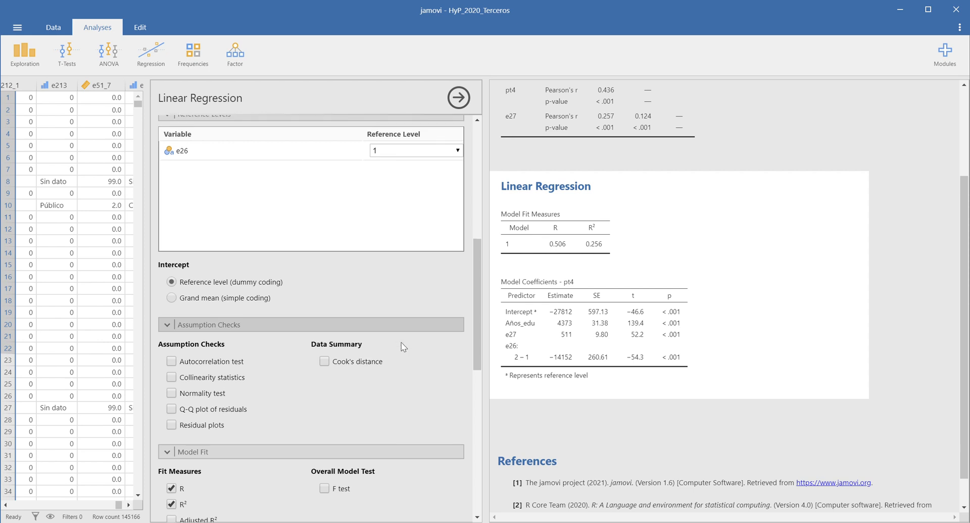
{"action": "scroll", "coordinate": [401, 342], "scroll_direction": "down", "scroll_amount": 3}
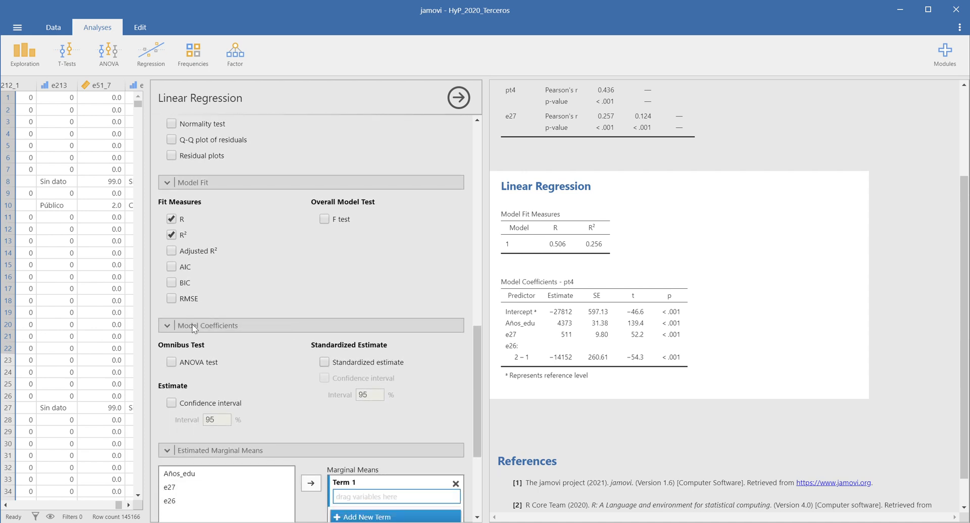
{"action": "left_click", "coordinate": [324, 363]}
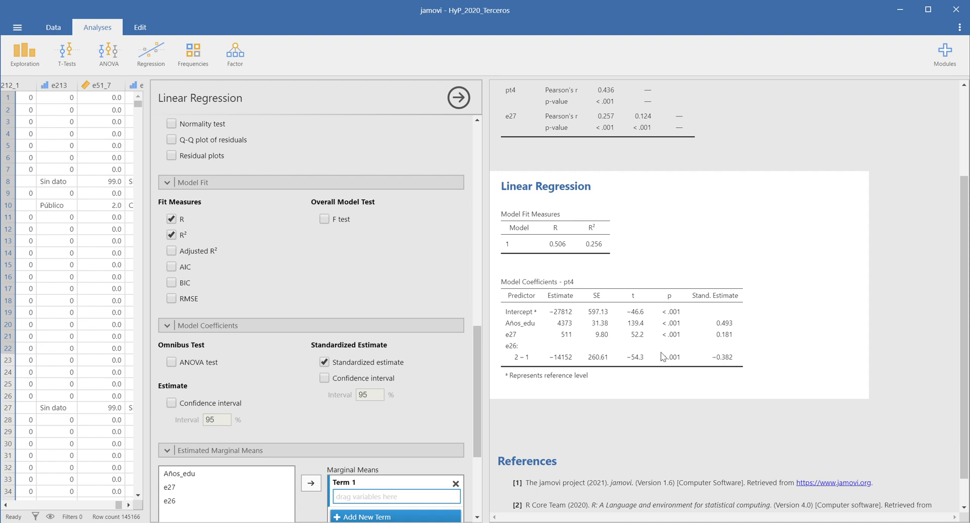
Set the reference level of factor e26 to 2 in the linear regression and close the analysis options.
{"action": "scroll", "coordinate": [500, 333], "scroll_direction": "down", "scroll_amount": 1}
{"action": "scroll", "coordinate": [453, 334], "scroll_direction": "down", "scroll_amount": 2}
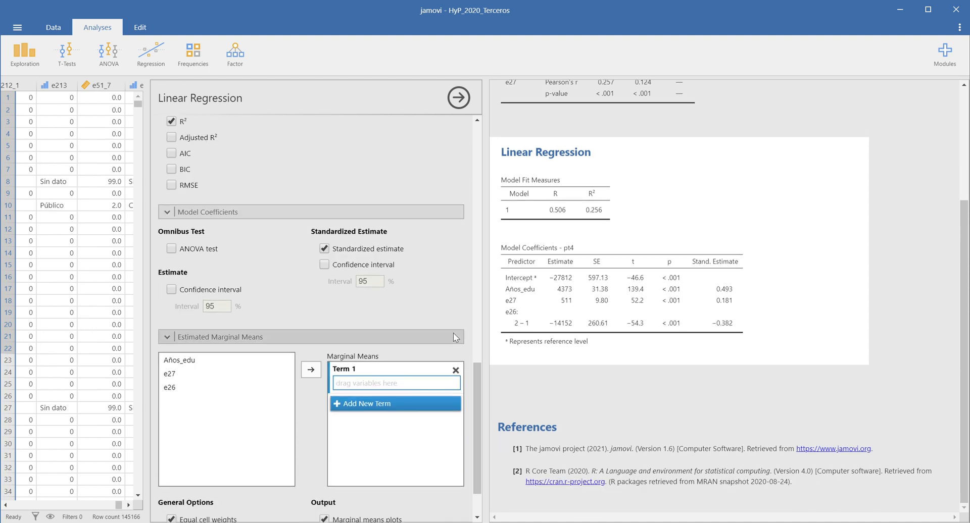
{"action": "scroll", "coordinate": [454, 358], "scroll_direction": "down", "scroll_amount": 1}
{"action": "scroll", "coordinate": [391, 352], "scroll_direction": "up", "scroll_amount": 3}
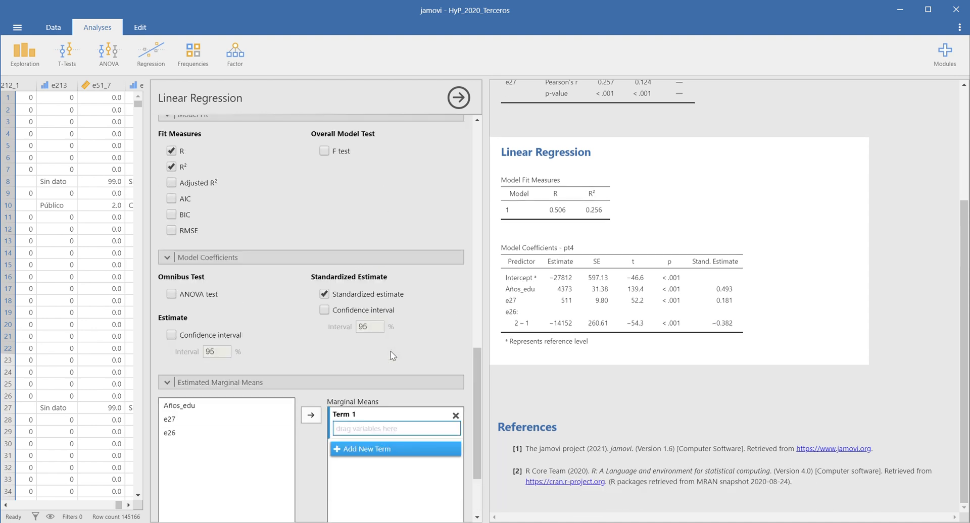
{"action": "scroll", "coordinate": [390, 350], "scroll_direction": "down", "scroll_amount": 3}
{"action": "scroll", "coordinate": [390, 350], "scroll_direction": "up", "scroll_amount": 8}
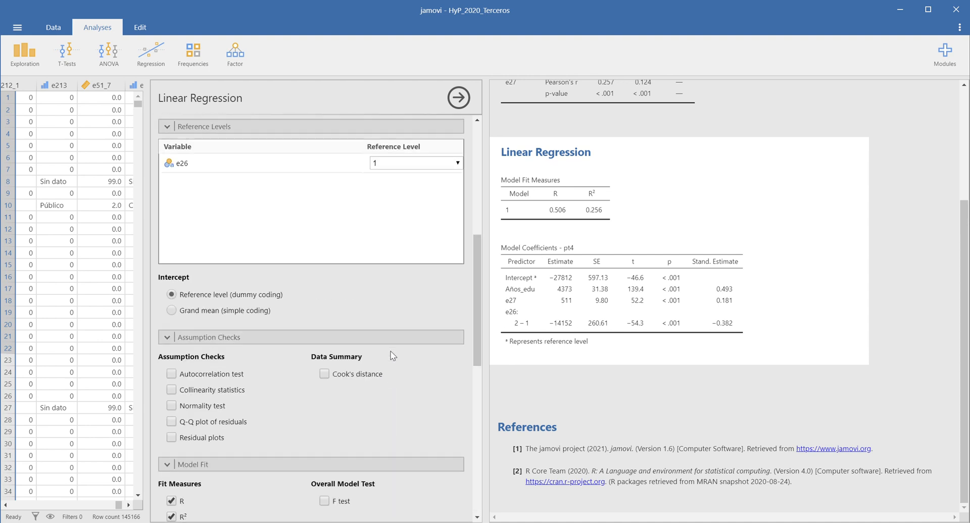
{"action": "left_click", "coordinate": [458, 163]}
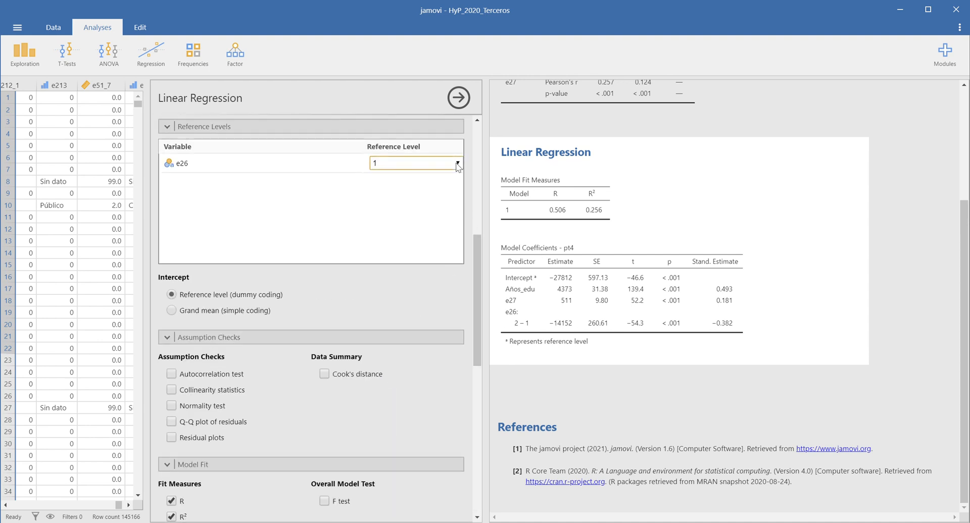
{"action": "left_click", "coordinate": [444, 195]}
{"action": "scroll", "coordinate": [423, 317], "scroll_direction": "up", "scroll_amount": 10}
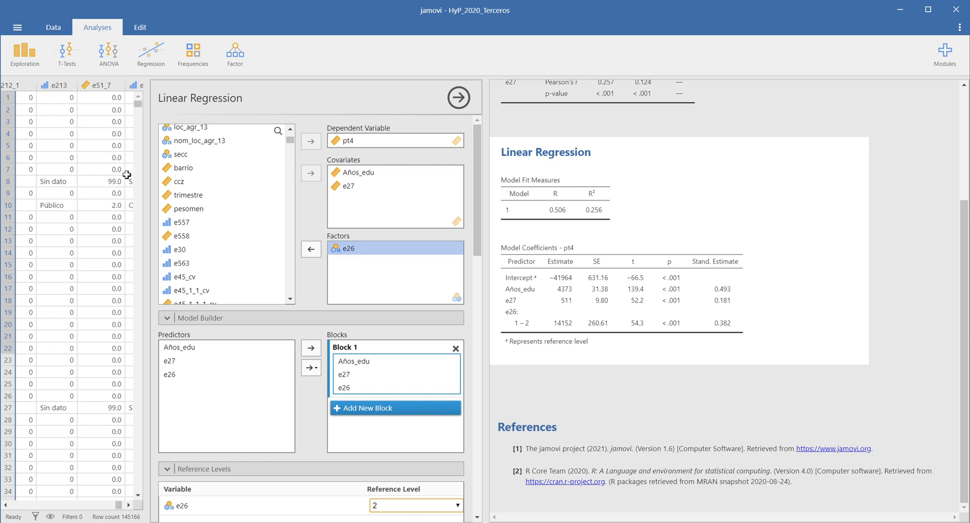
{"action": "left_click", "coordinate": [457, 100]}
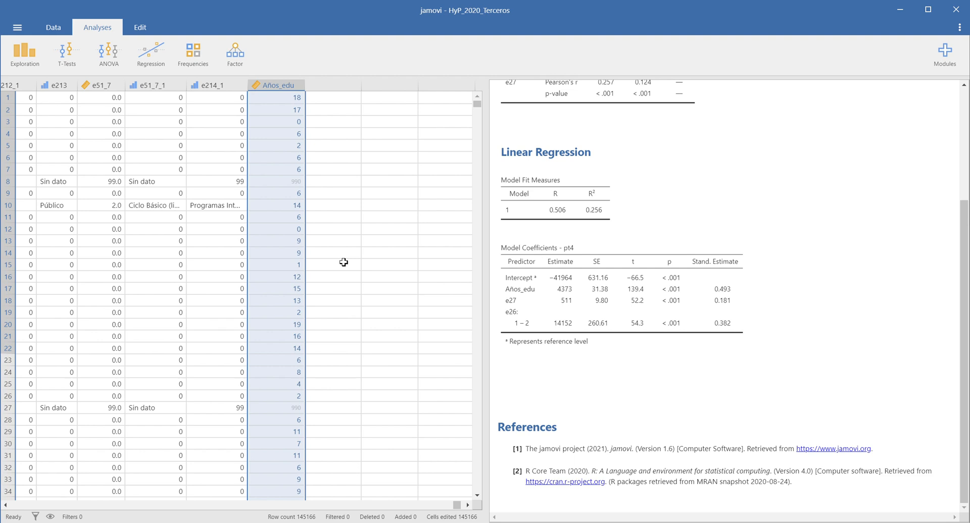
Start a second, empty Linear Regression analysis below the existing results.
{"action": "scroll", "coordinate": [564, 298], "scroll_direction": "up", "scroll_amount": 3}
{"action": "scroll", "coordinate": [565, 298], "scroll_direction": "up", "scroll_amount": 1}
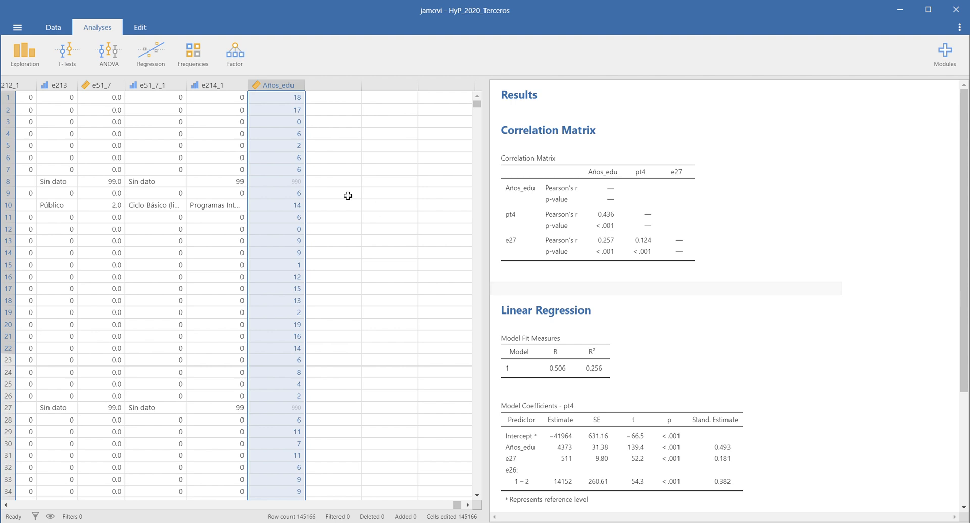
{"action": "left_click", "coordinate": [147, 59]}
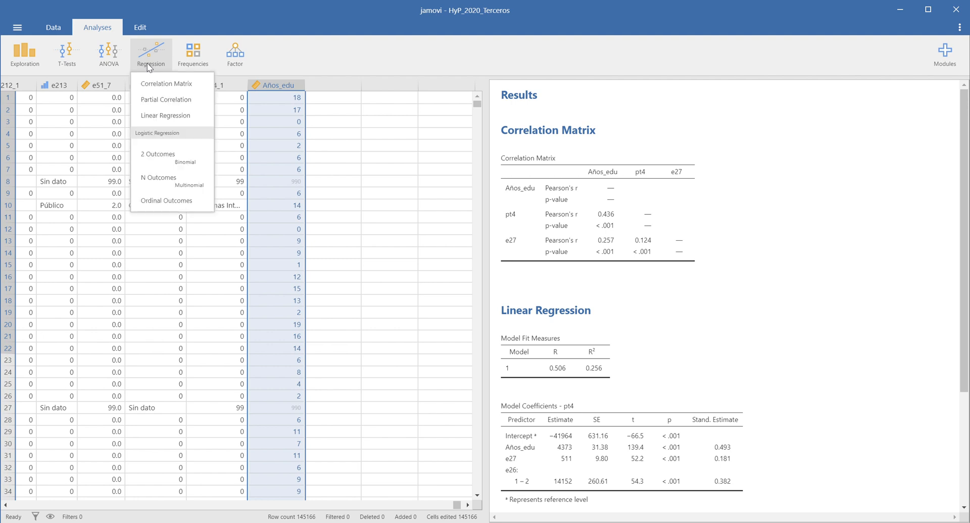
{"action": "left_click", "coordinate": [156, 118]}
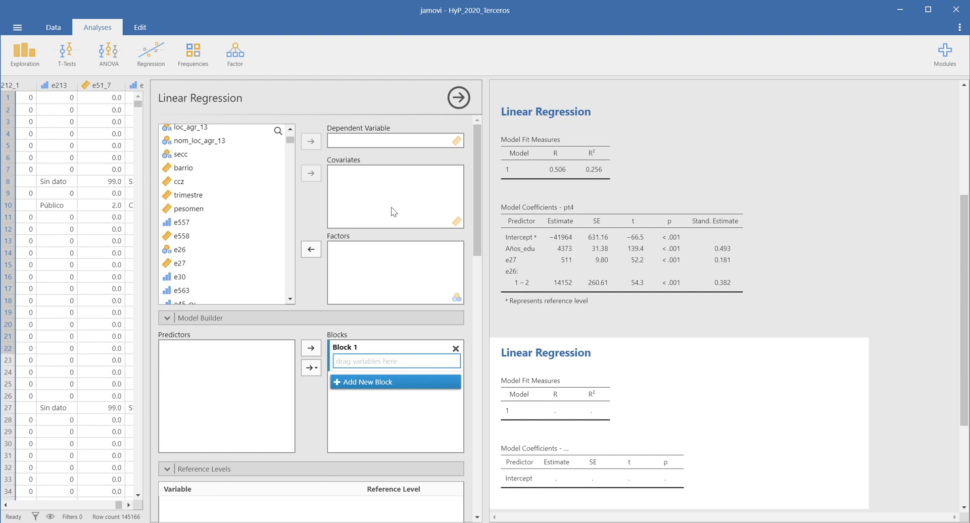
Look through the new regression's settings, from the variable assignments and Model Builder down to Estimated Marginal Means.
{"action": "scroll", "coordinate": [389, 251], "scroll_direction": "down", "scroll_amount": 1}
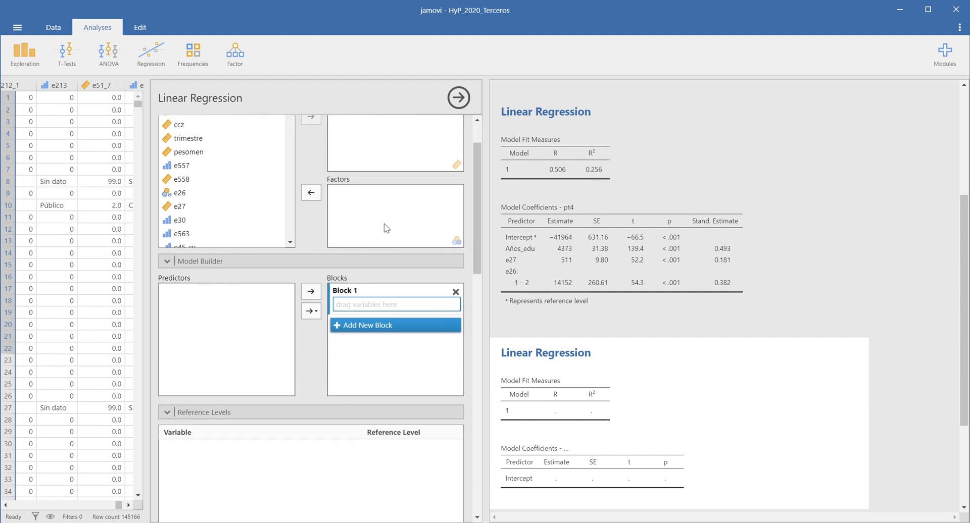
{"action": "scroll", "coordinate": [387, 228], "scroll_direction": "down", "scroll_amount": 4}
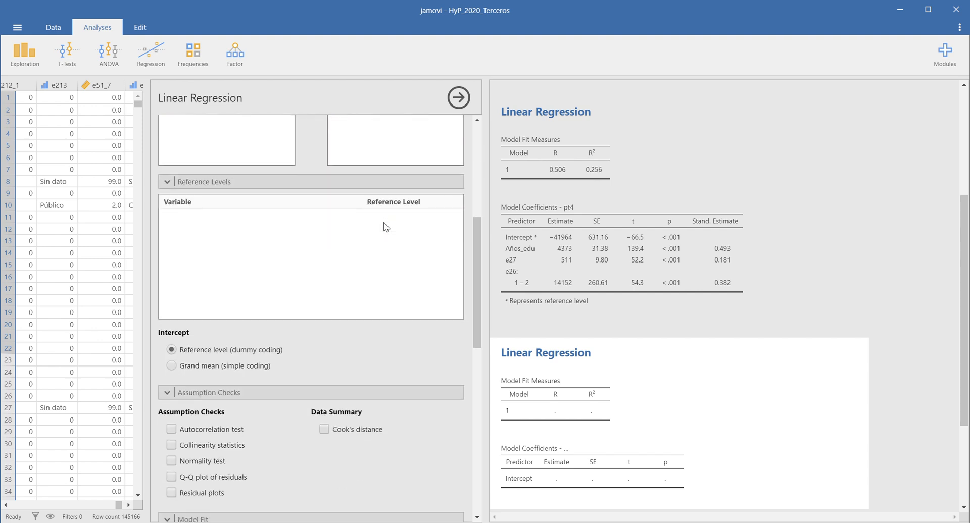
{"action": "scroll", "coordinate": [386, 228], "scroll_direction": "down", "scroll_amount": 9}
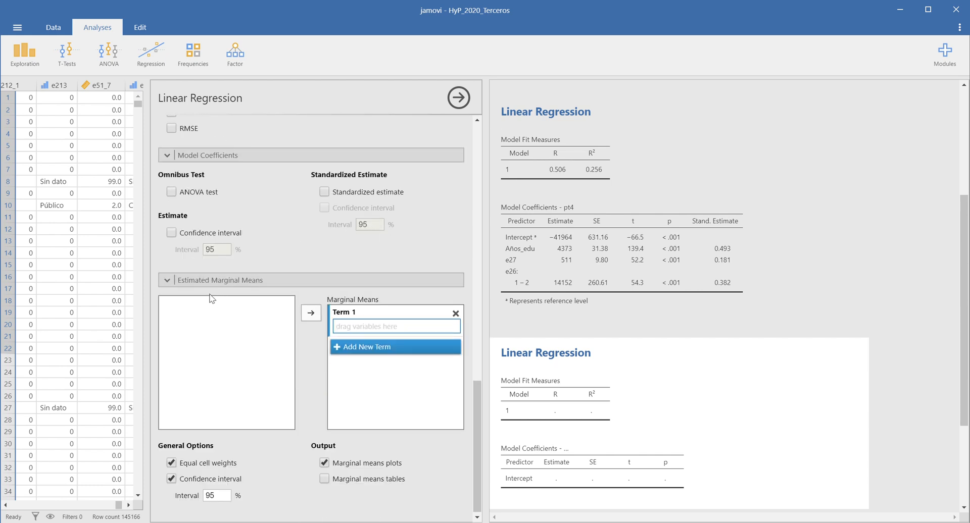
{"action": "scroll", "coordinate": [343, 346], "scroll_direction": "up", "scroll_amount": 3}
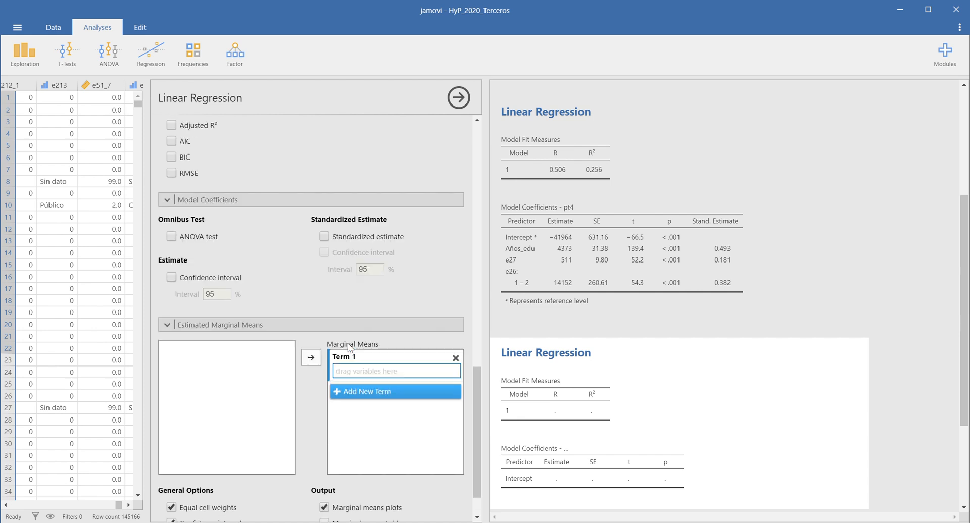
{"action": "scroll", "coordinate": [347, 344], "scroll_direction": "up", "scroll_amount": 8}
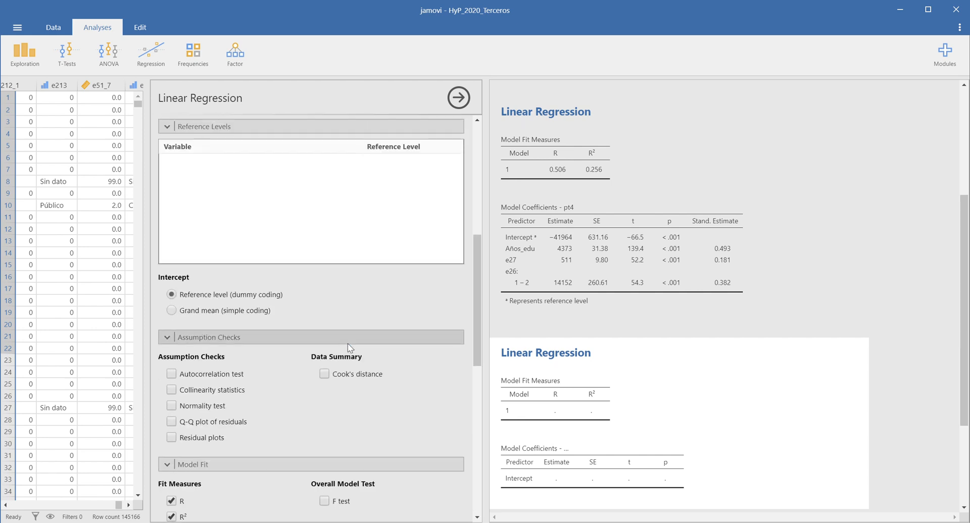
{"action": "scroll", "coordinate": [348, 344], "scroll_direction": "up", "scroll_amount": 1}
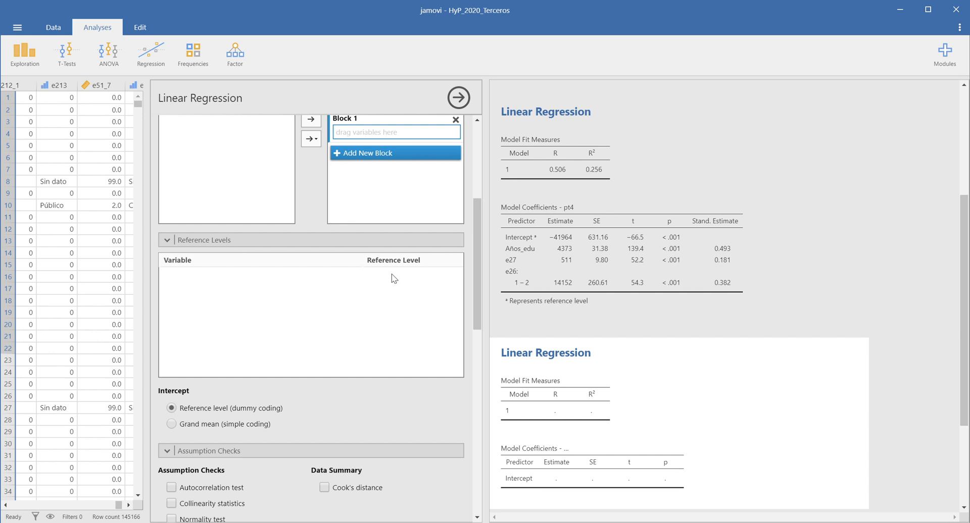
{"action": "scroll", "coordinate": [393, 275], "scroll_direction": "down", "scroll_amount": 2}
{"action": "scroll", "coordinate": [396, 278], "scroll_direction": "up", "scroll_amount": 5}
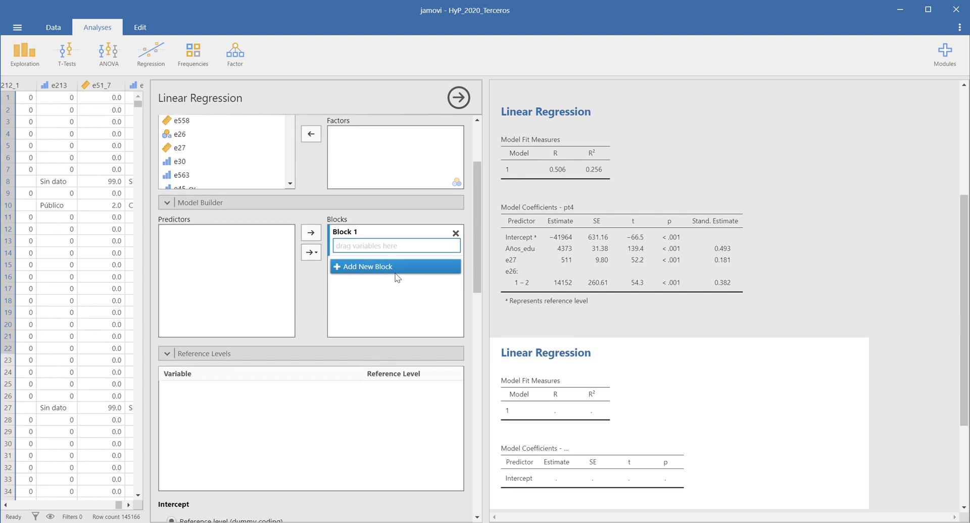
{"action": "scroll", "coordinate": [397, 277], "scroll_direction": "up", "scroll_amount": 3}
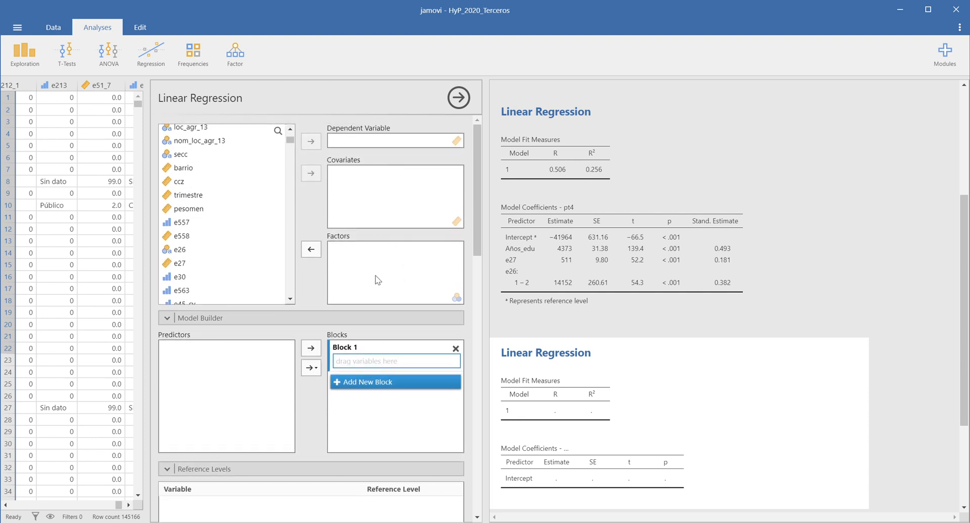
Examine the new regression's assumption check, model fit and coefficient options, and review the earlier correlation and regression results.
{"action": "scroll", "coordinate": [375, 275], "scroll_direction": "down", "scroll_amount": 1}
{"action": "scroll", "coordinate": [376, 279], "scroll_direction": "up", "scroll_amount": 1}
{"action": "scroll", "coordinate": [344, 233], "scroll_direction": "down", "scroll_amount": 6}
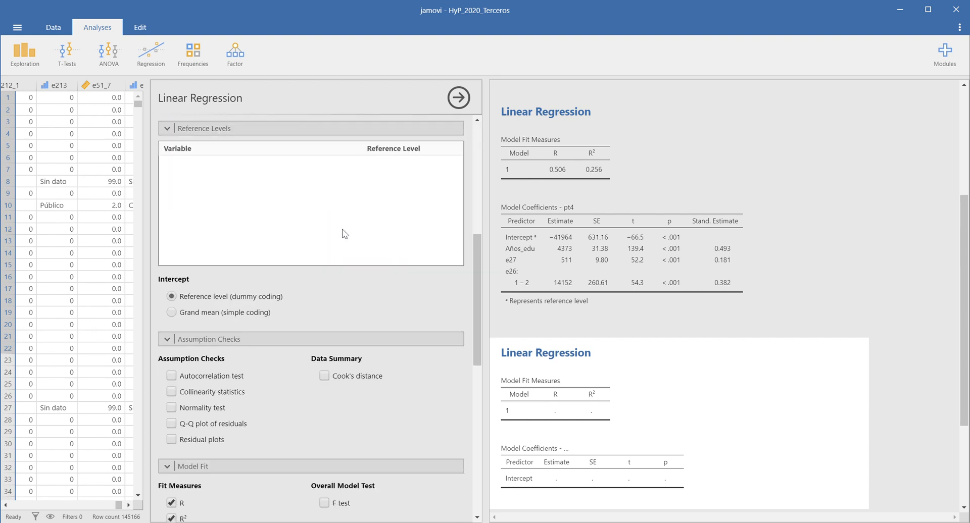
{"action": "scroll", "coordinate": [436, 287], "scroll_direction": "down", "scroll_amount": 1}
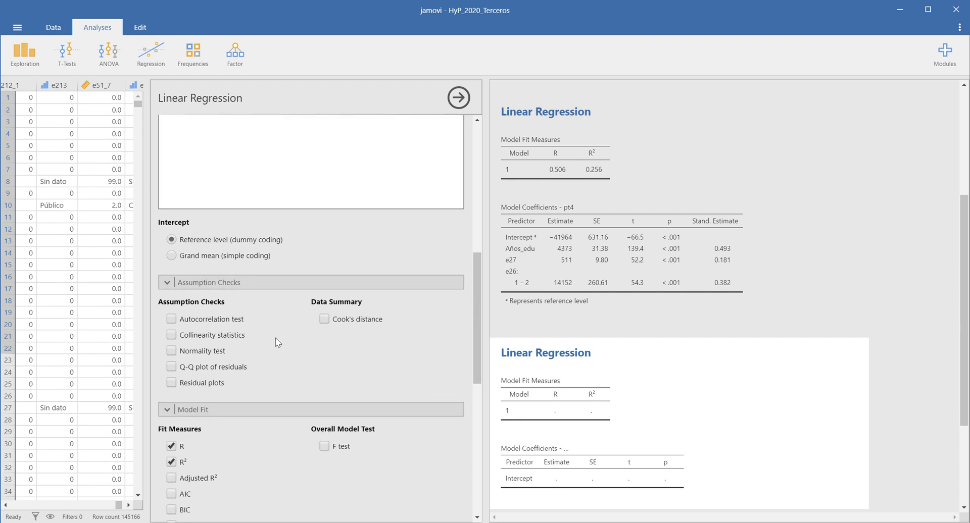
{"action": "scroll", "coordinate": [314, 340], "scroll_direction": "down", "scroll_amount": 3}
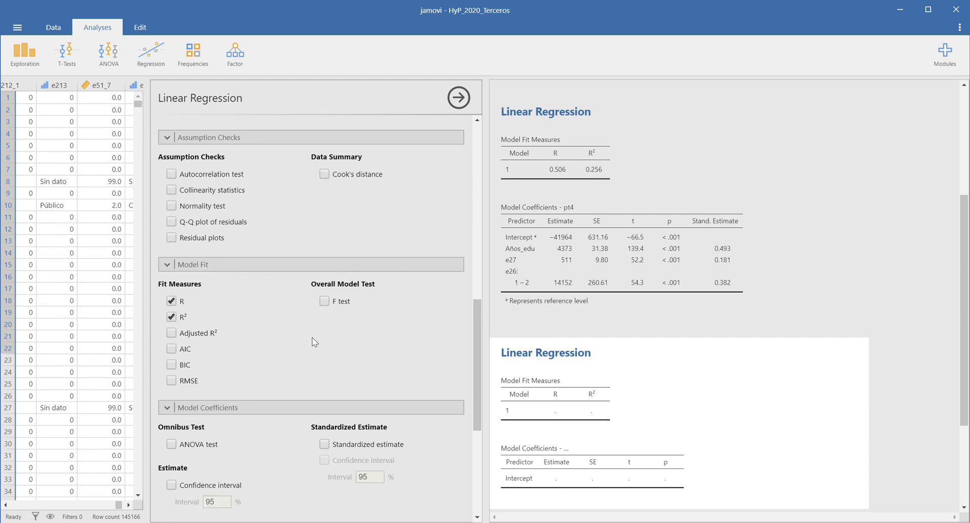
{"action": "scroll", "coordinate": [314, 342], "scroll_direction": "down", "scroll_amount": 1}
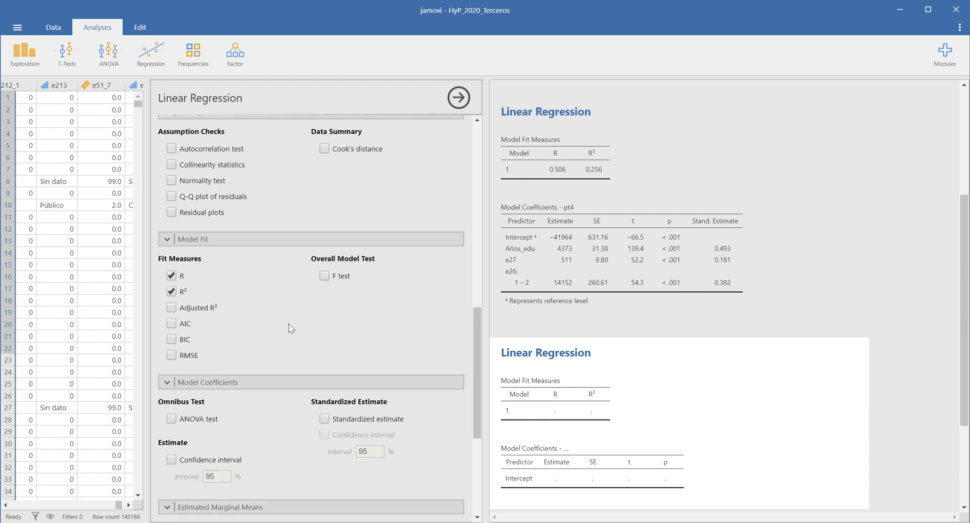
{"action": "scroll", "coordinate": [289, 324], "scroll_direction": "down", "scroll_amount": 2}
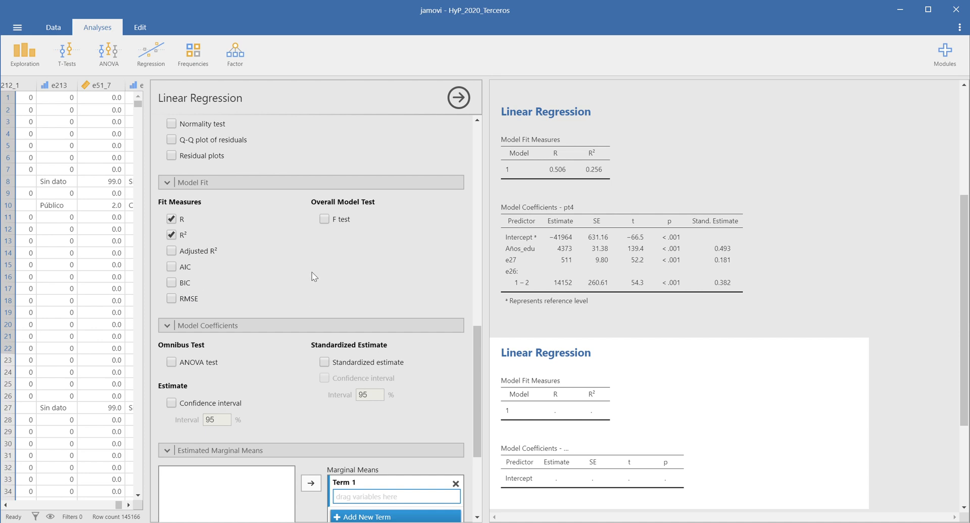
{"action": "scroll", "coordinate": [281, 285], "scroll_direction": "down", "scroll_amount": 2}
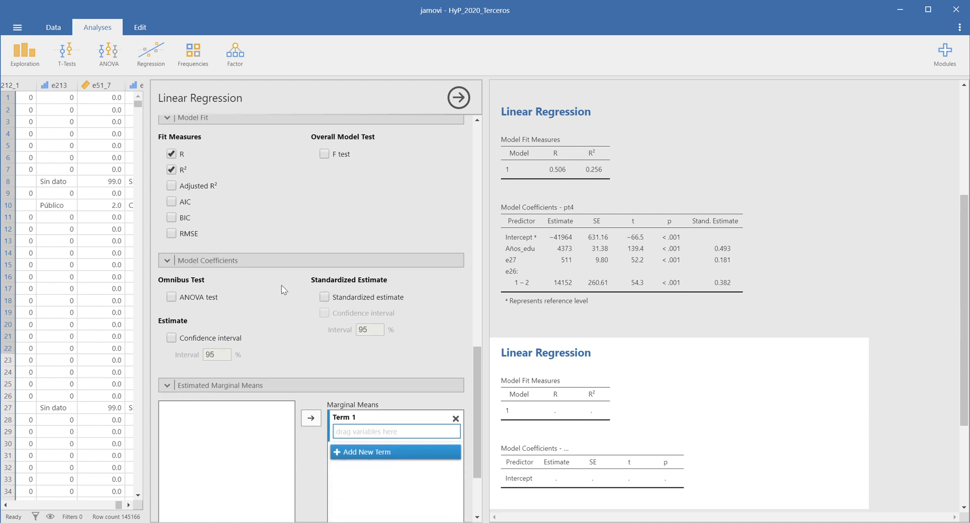
{"action": "scroll", "coordinate": [260, 280], "scroll_direction": "down", "scroll_amount": 2}
{"action": "scroll", "coordinate": [277, 268], "scroll_direction": "up", "scroll_amount": 4}
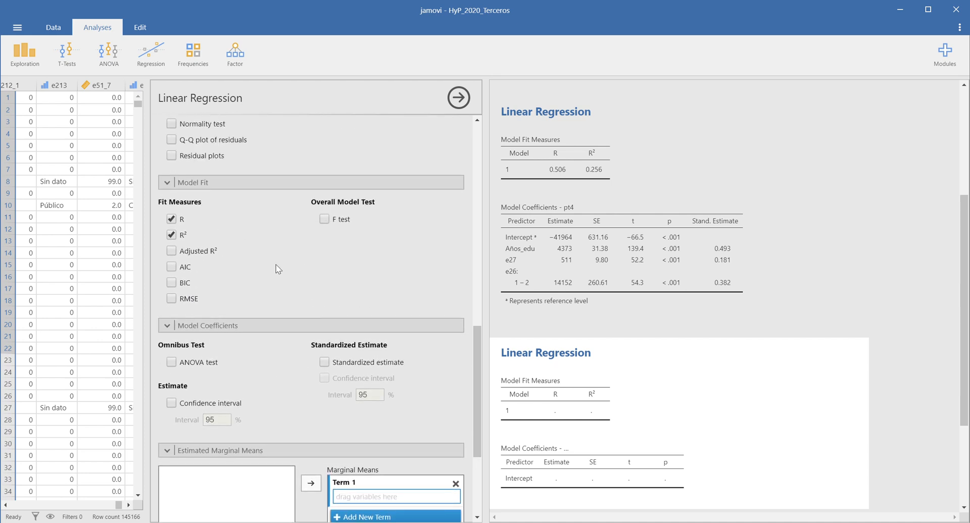
{"action": "scroll", "coordinate": [276, 268], "scroll_direction": "up", "scroll_amount": 8}
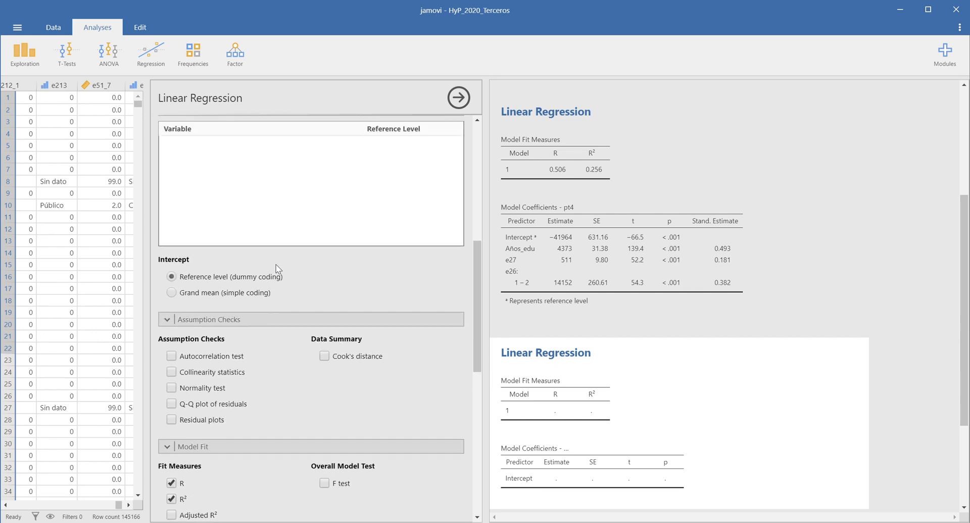
{"action": "scroll", "coordinate": [276, 265], "scroll_direction": "up", "scroll_amount": 4}
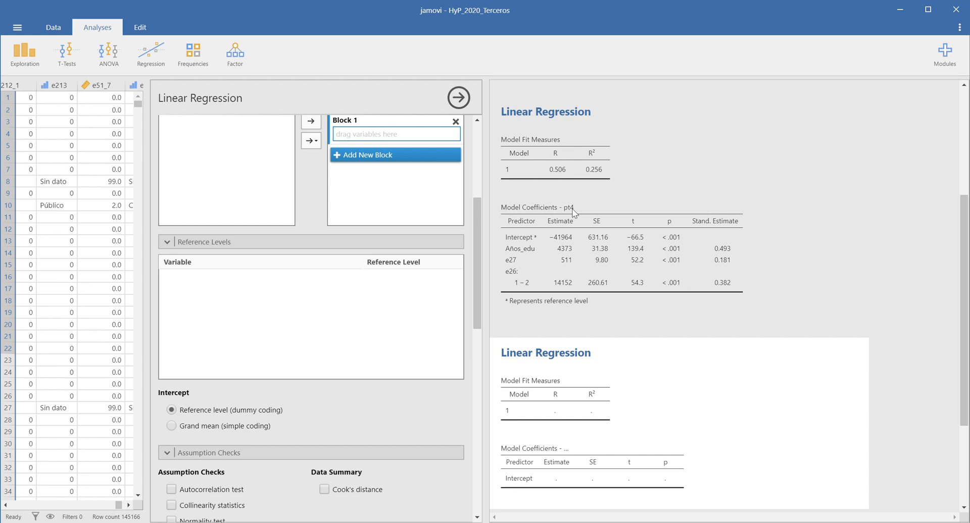
{"action": "scroll", "coordinate": [568, 211], "scroll_direction": "up", "scroll_amount": 3}
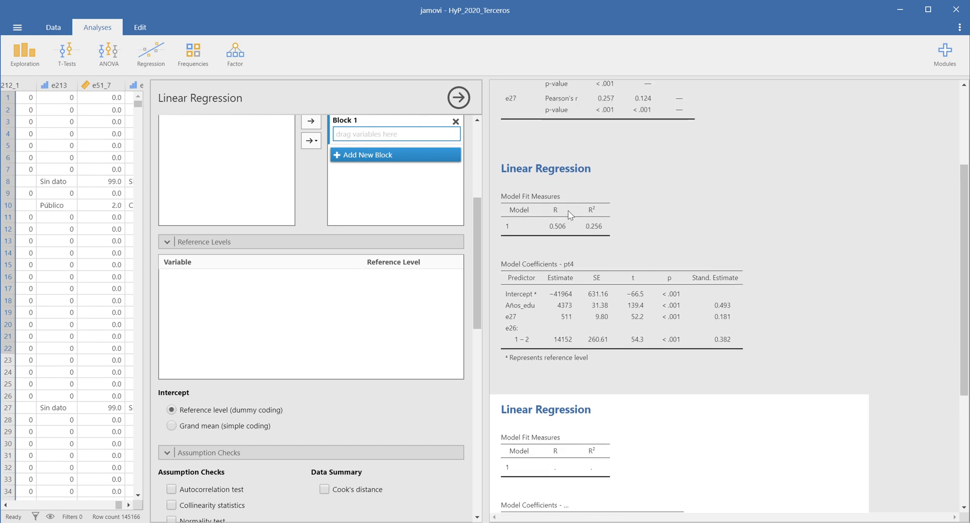
{"action": "scroll", "coordinate": [567, 211], "scroll_direction": "up", "scroll_amount": 2}
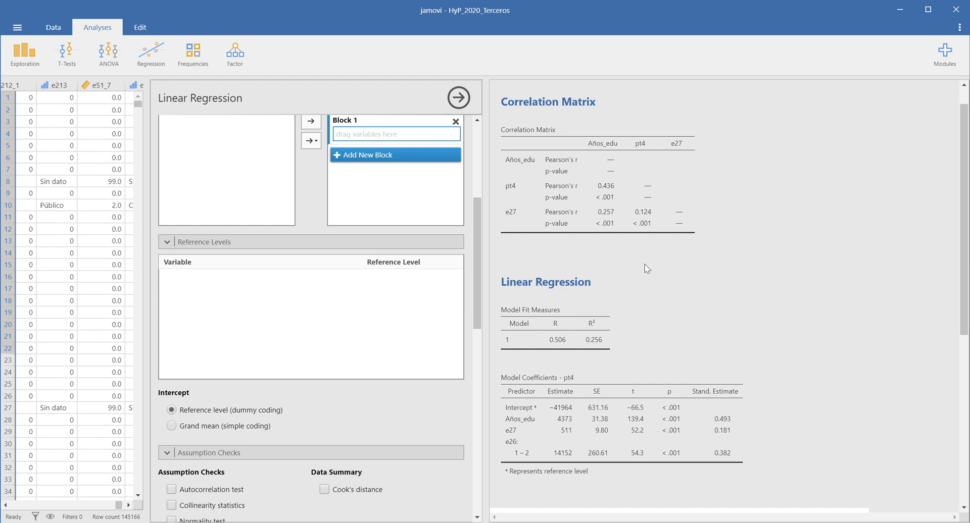